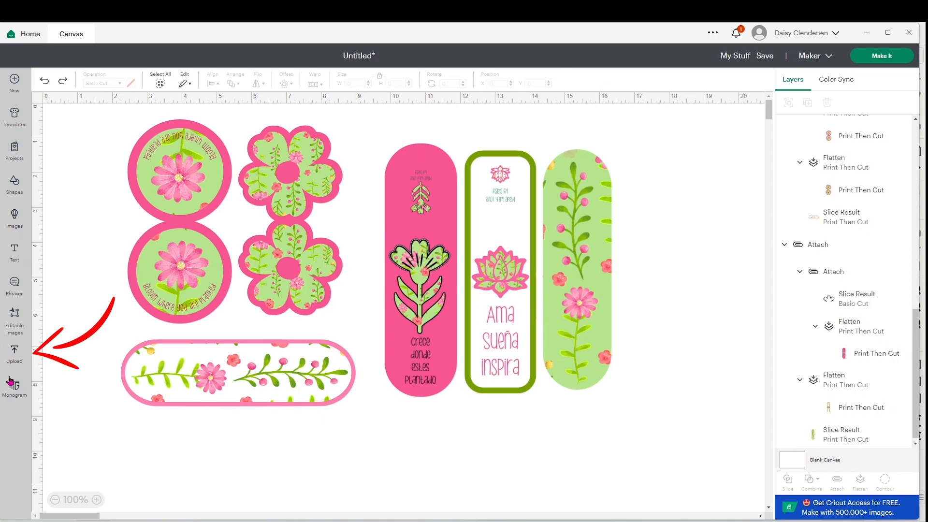
Upload the "Magnetic bookmark templates Basic SVG" file from the Bookmarks folder as a cut image and add it to the canvas.
{"action": "left_click", "coordinate": [14, 355]}
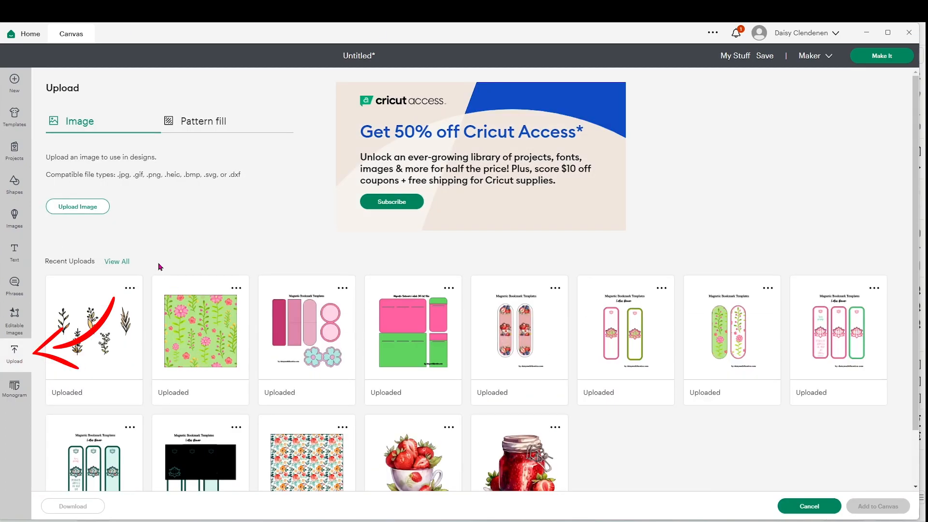
{"action": "left_click", "coordinate": [81, 209]}
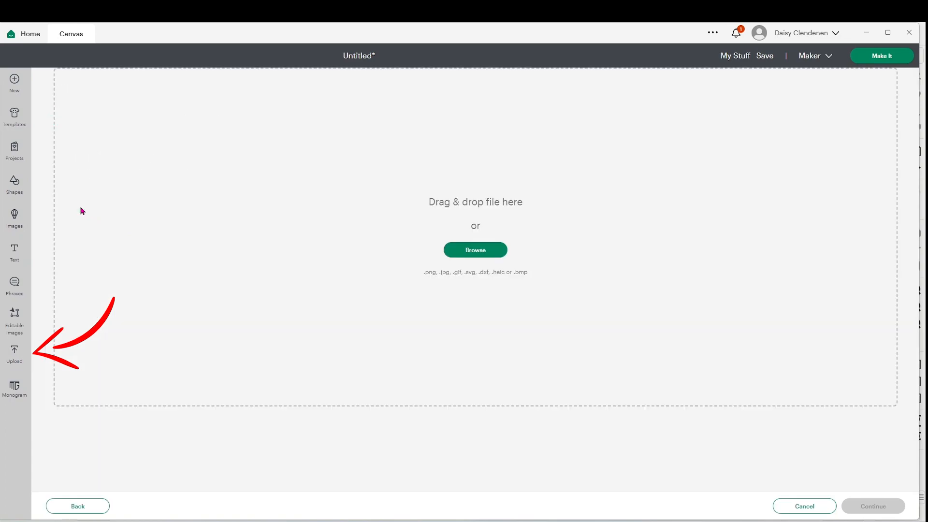
{"action": "left_click", "coordinate": [468, 259]}
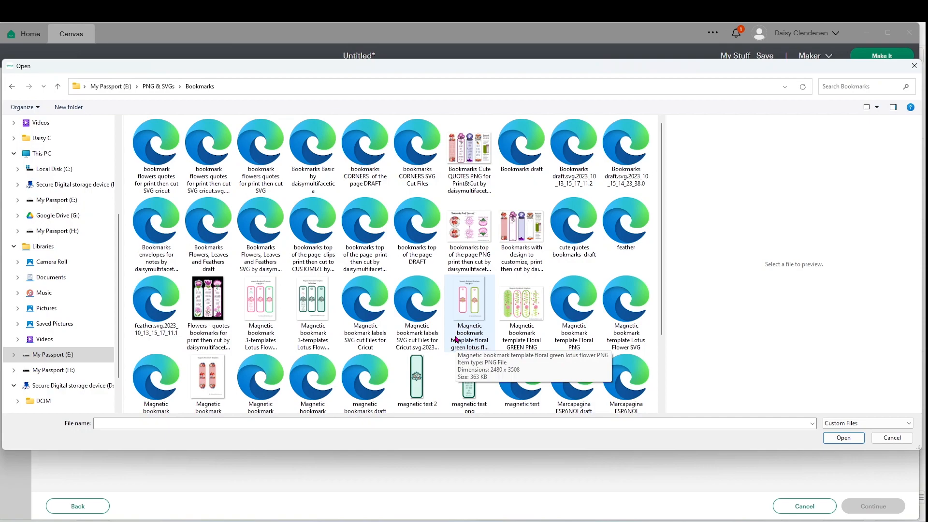
{"action": "scroll", "coordinate": [456, 339], "scroll_direction": "down", "scroll_amount": 2}
{"action": "left_click", "coordinate": [264, 278]}
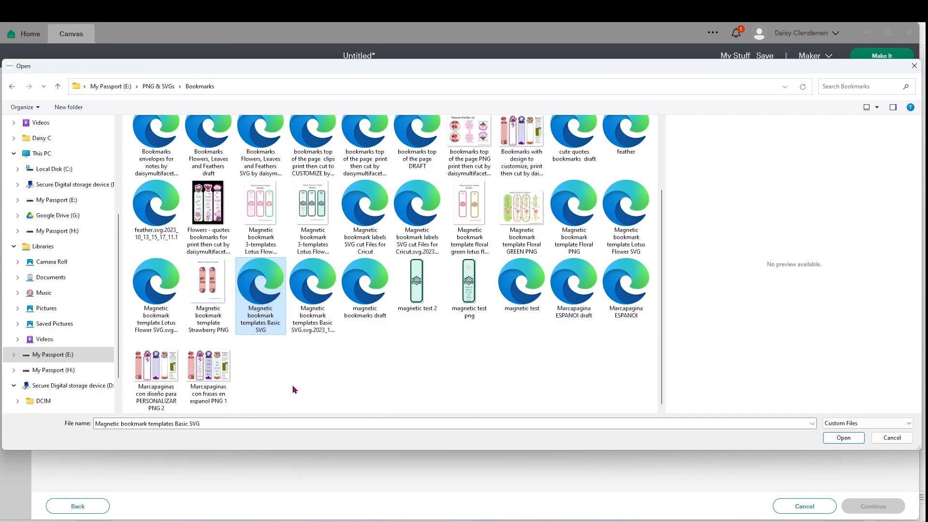
{"action": "left_click", "coordinate": [842, 437]}
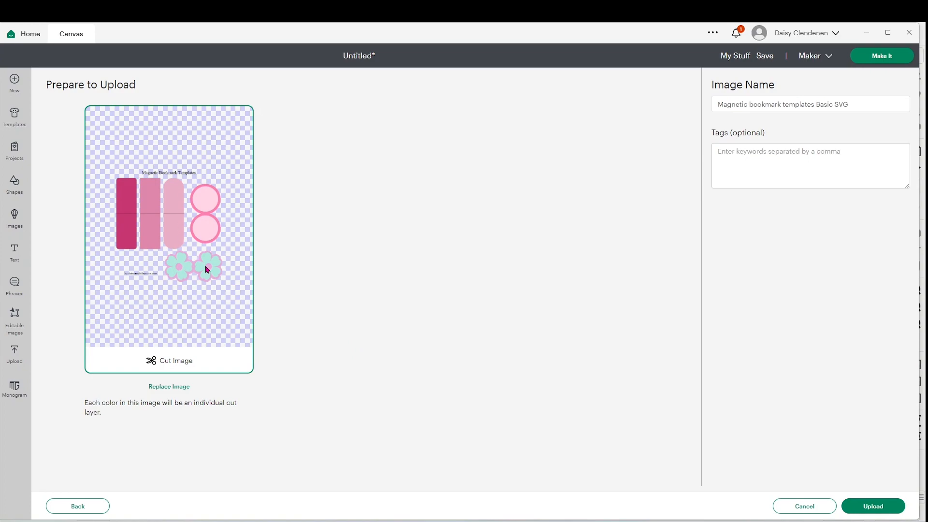
{"action": "left_click", "coordinate": [872, 509]}
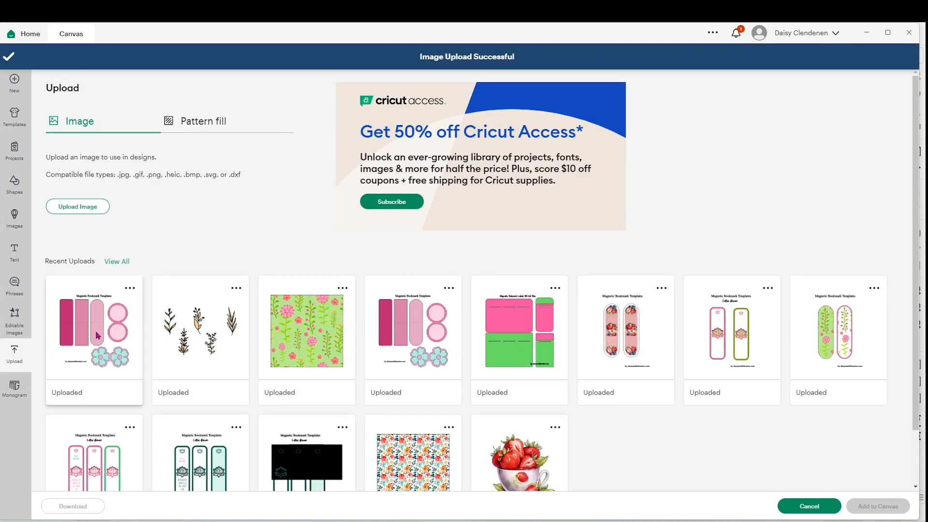
{"action": "left_click", "coordinate": [95, 330]}
{"action": "left_click", "coordinate": [878, 506]}
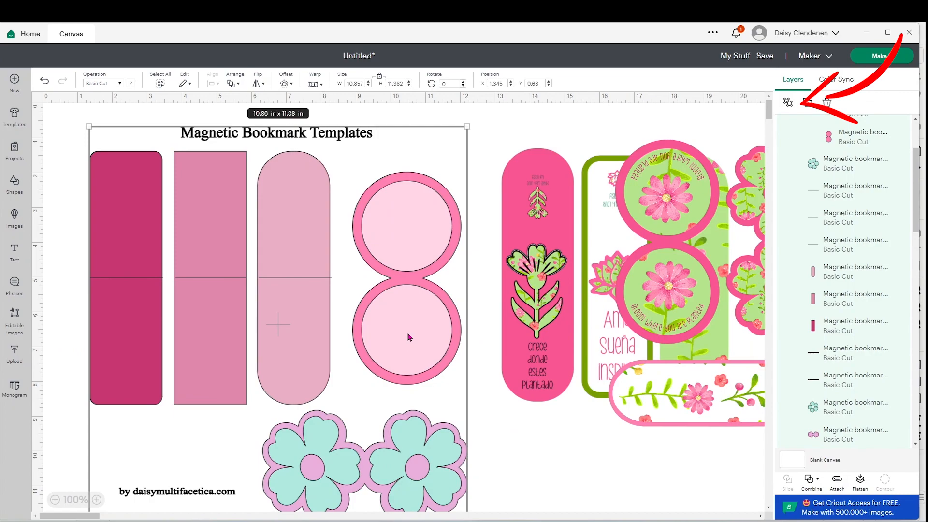
Ungroup the bookmark template and delete its "Magnetic Bookmark Templates" heading and website credit line.
{"action": "left_click", "coordinate": [788, 101]}
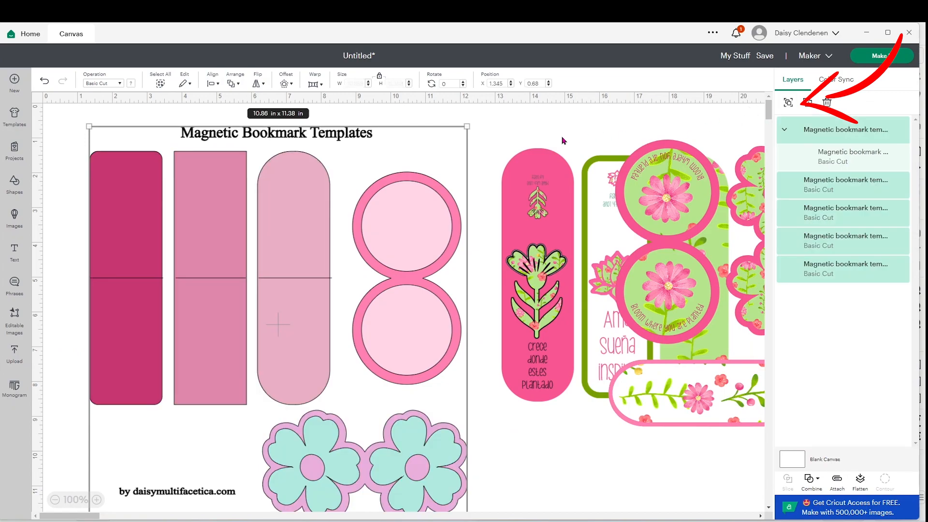
{"action": "left_click", "coordinate": [438, 120]}
{"action": "left_click", "coordinate": [194, 495]}
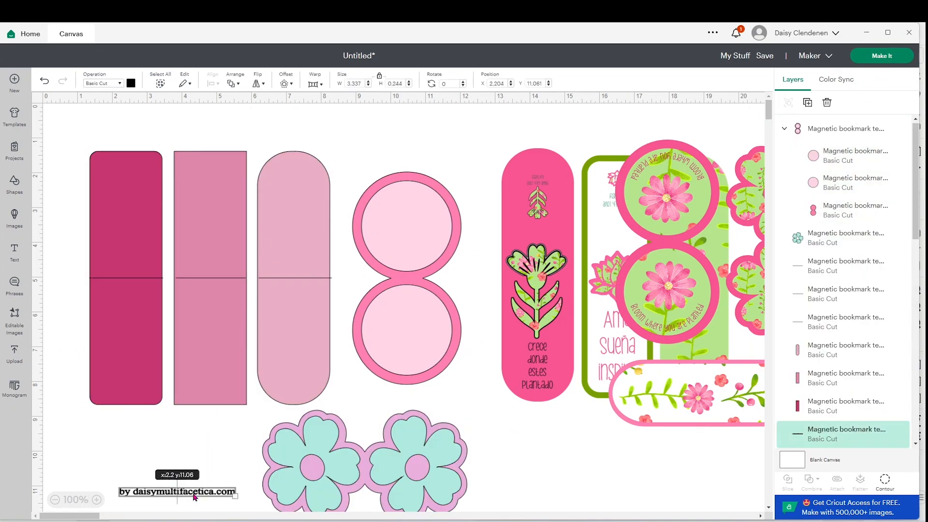
{"action": "key", "text": "Delete"}
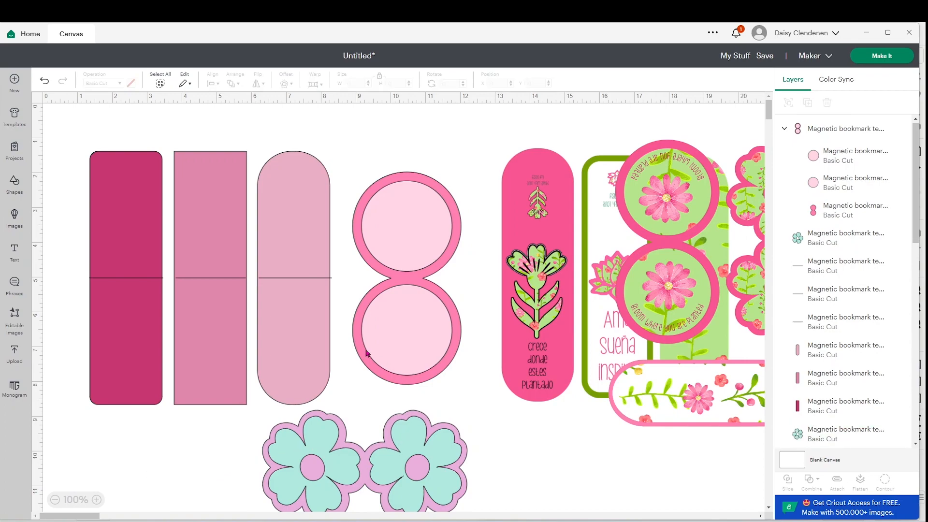
Delete the two rectangular bookmarks with their fold lines and the double-flower template.
{"action": "left_click", "coordinate": [302, 317]}
{"action": "key", "text": "ctrl+z"}
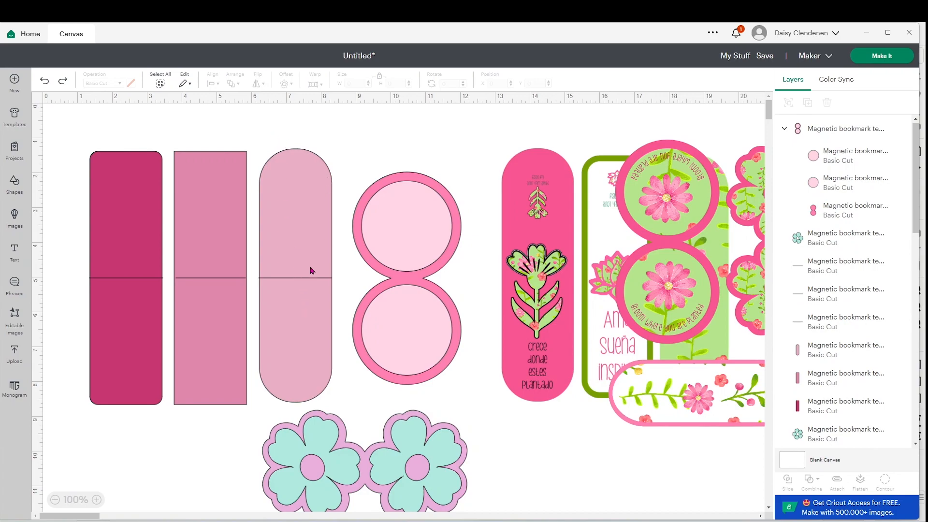
{"action": "left_click_drag", "start_coordinate": [72, 145], "coordinate": [225, 370]}
{"action": "key", "text": "Delete"}
{"action": "left_click_drag", "start_coordinate": [236, 417], "coordinate": [396, 483]}
{"action": "key", "text": "Delete"}
Move the rounded bookmark with its fold line into the cleared space and place a duplicate beside the circle template.
{"action": "left_click_drag", "start_coordinate": [214, 147], "coordinate": [301, 397]}
{"action": "left_click_drag", "start_coordinate": [303, 341], "coordinate": [184, 320]}
{"action": "left_click", "coordinate": [260, 311]}
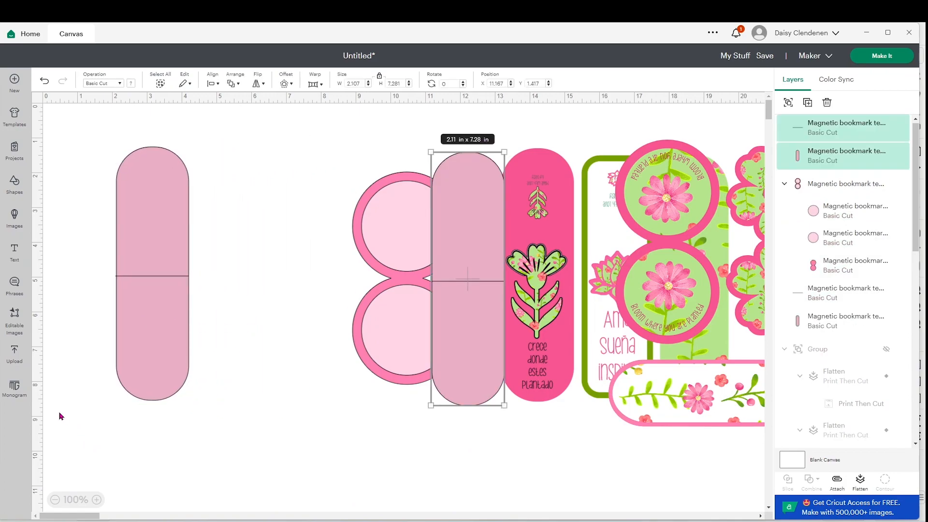
Add the uploaded green floral pattern at 8 × 8 in over the rounded bookmark and send it behind the bookmark.
{"action": "left_click", "coordinate": [17, 355]}
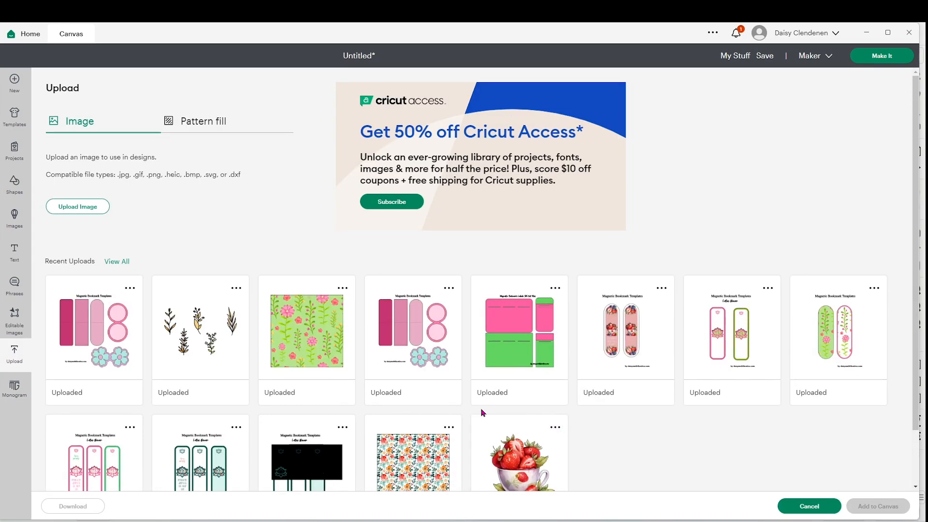
{"action": "left_click", "coordinate": [306, 334]}
{"action": "left_click", "coordinate": [870, 508]}
{"action": "left_click_drag", "start_coordinate": [235, 276], "coordinate": [227, 279]}
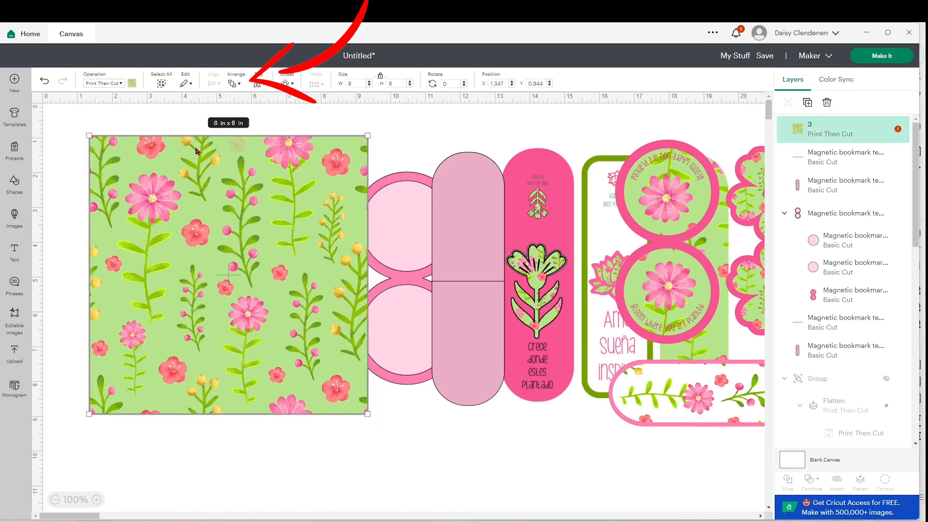
{"action": "left_click", "coordinate": [233, 83]}
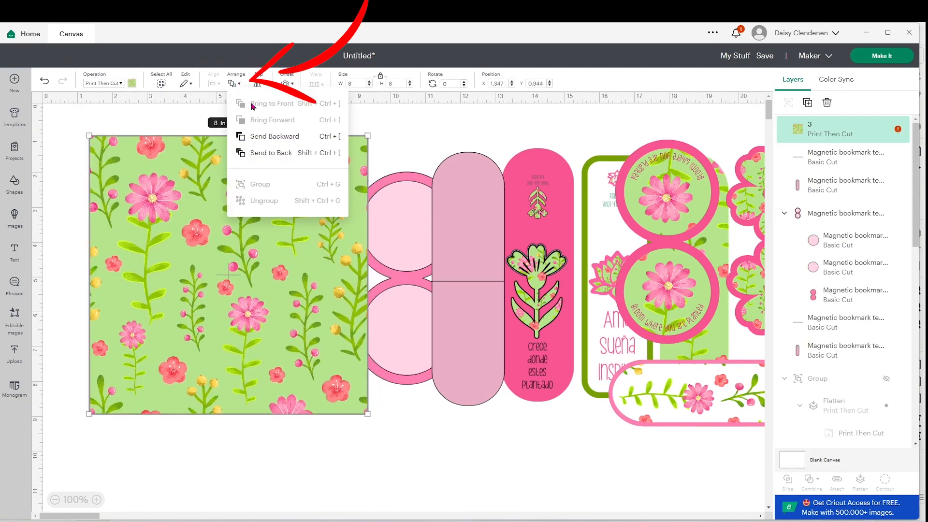
{"action": "left_click", "coordinate": [296, 137]}
Slice the rounded bookmark shape, without its fold line, out of the floral pattern and delete the leftover pieces.
{"action": "left_click_drag", "start_coordinate": [156, 279], "coordinate": [366, 475]}
{"action": "left_click_drag", "start_coordinate": [63, 142], "coordinate": [224, 436]}
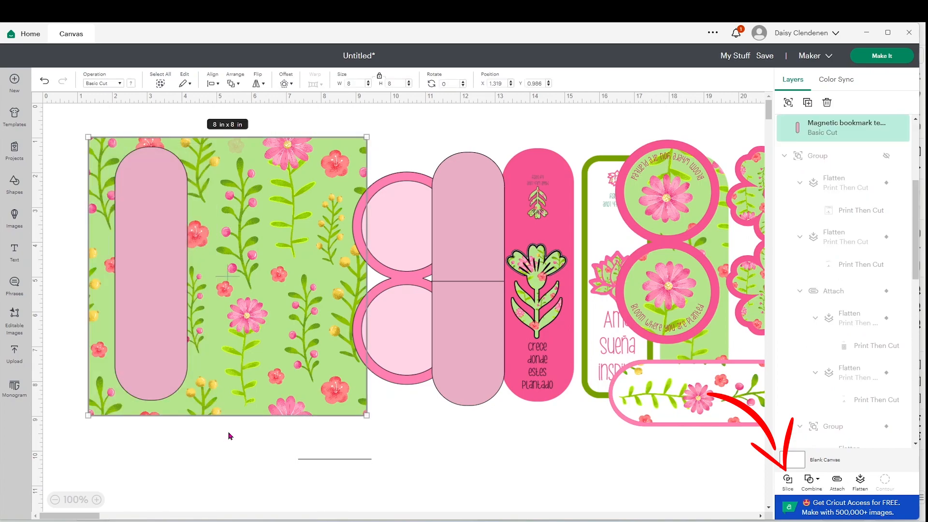
{"action": "left_click", "coordinate": [785, 486]}
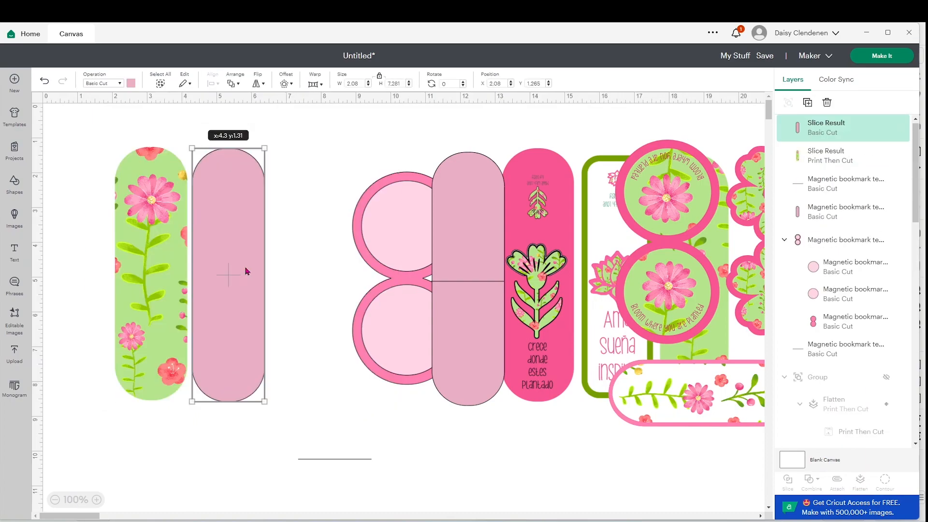
{"action": "left_click_drag", "start_coordinate": [245, 270], "coordinate": [258, 275]}
{"action": "key", "text": "Delete"}
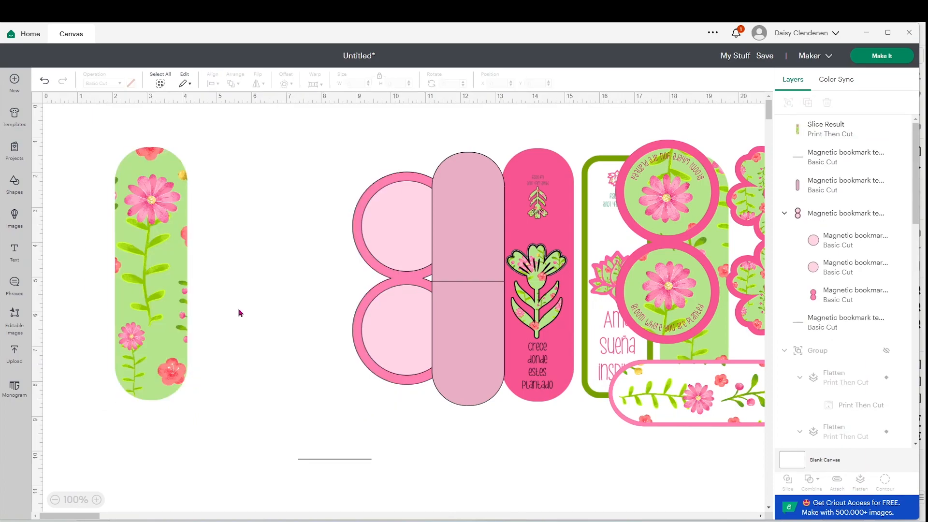
Move the floral bookmark aside and position the fold line across the middle of the plain pink rounded bookmark.
{"action": "mouse_move", "coordinate": [174, 309]}
{"action": "left_mouse_down"}
{"action": "mouse_move", "coordinate": [170, 298]}
{"action": "mouse_move", "coordinate": [170, 326]}
{"action": "mouse_move", "coordinate": [170, 316]}
{"action": "left_mouse_up"}
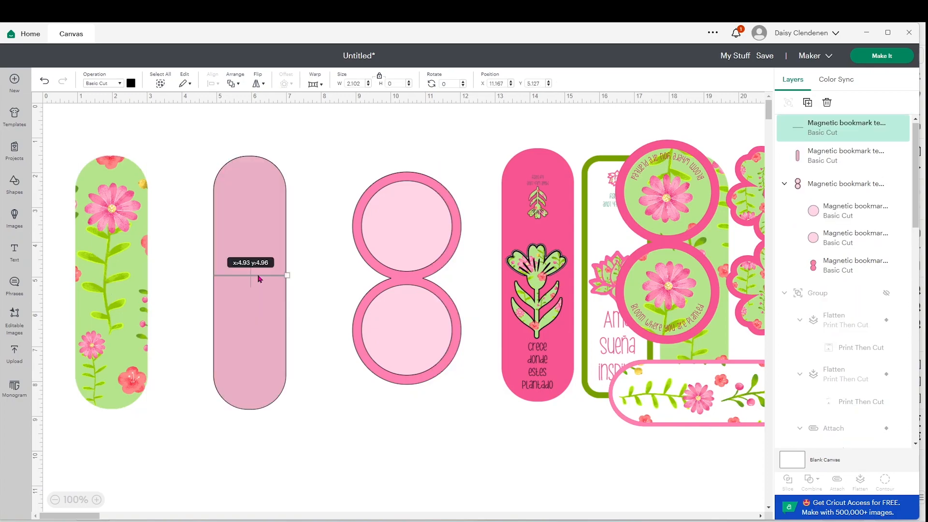
{"action": "left_click_drag", "start_coordinate": [258, 279], "coordinate": [257, 275]}
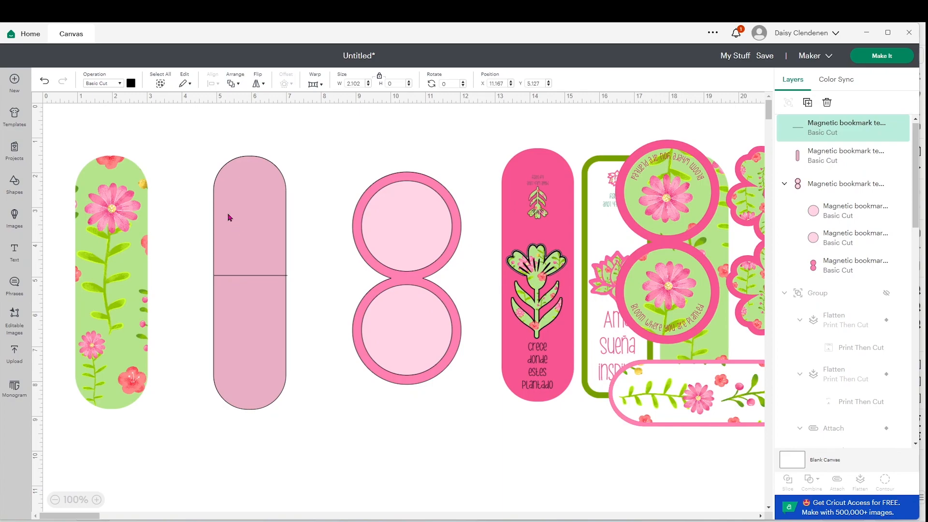
{"action": "left_click", "coordinate": [191, 149]}
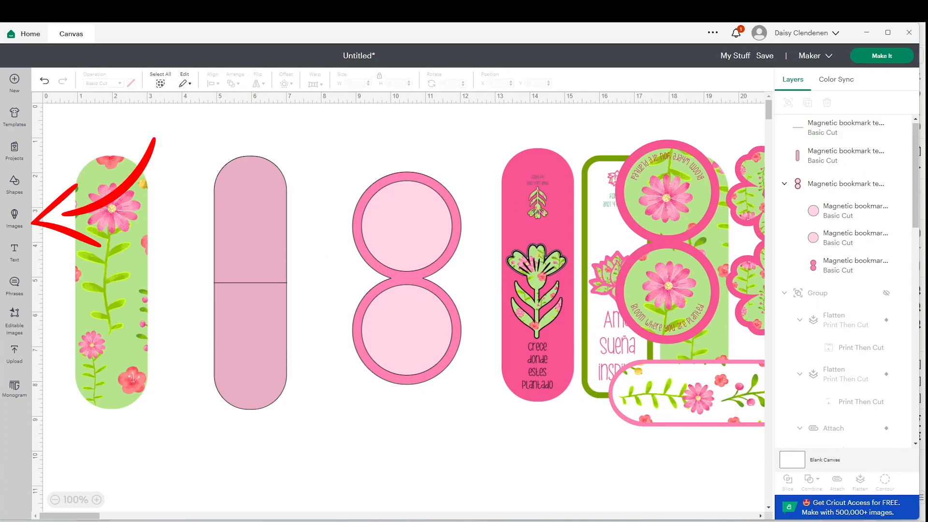
Search the image library for "flor", filter to free images, and add the black flower with stem and leaves to the canvas.
{"action": "left_click", "coordinate": [14, 216]}
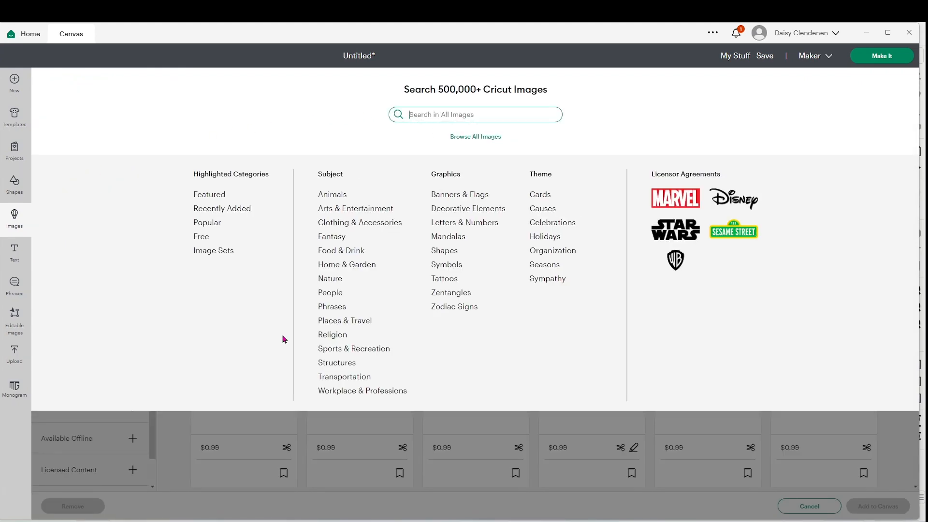
{"action": "type", "text": "flor"}
{"action": "key", "text": "Return"}
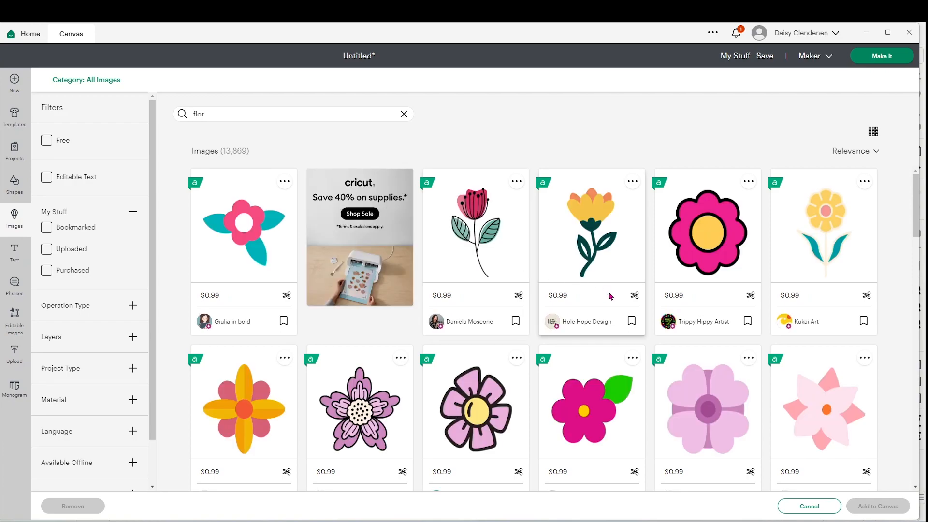
{"action": "left_click", "coordinate": [47, 140]}
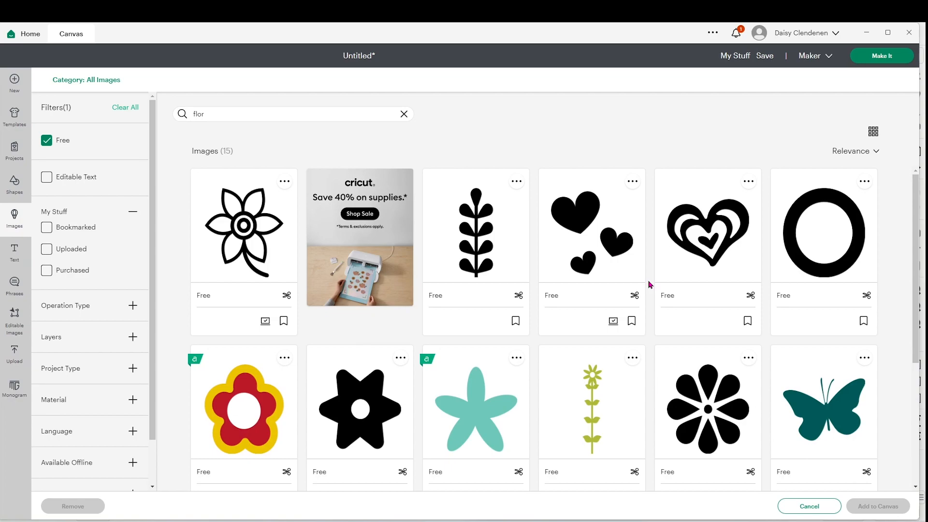
{"action": "scroll", "coordinate": [648, 290], "scroll_direction": "down", "scroll_amount": 5}
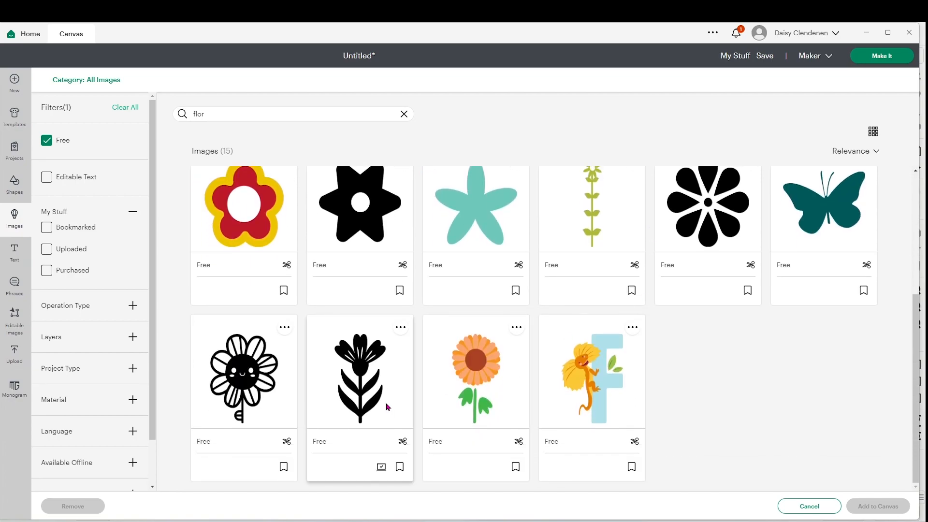
{"action": "left_click", "coordinate": [386, 404]}
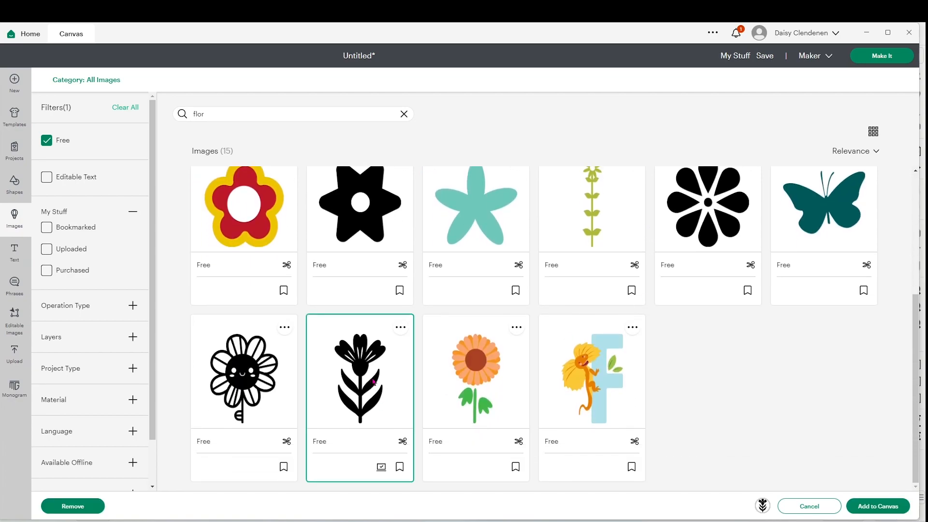
{"action": "left_click", "coordinate": [886, 510]}
Shrink the black flower to about 1.45 × 2.33 in and place it on the plain pink rounded bookmark.
{"action": "left_click_drag", "start_coordinate": [190, 169], "coordinate": [322, 235]}
{"action": "left_click_drag", "start_coordinate": [334, 181], "coordinate": [259, 301]}
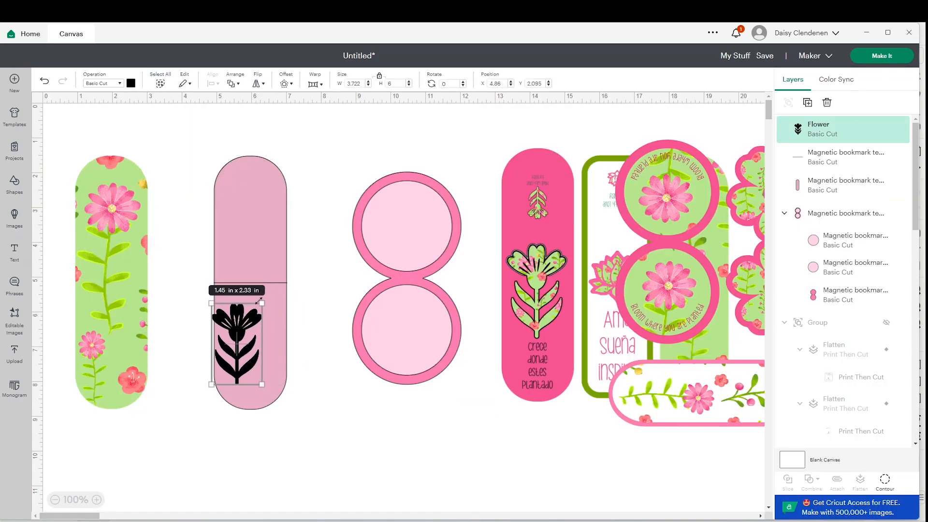
{"action": "left_click_drag", "start_coordinate": [241, 358], "coordinate": [255, 312]}
{"action": "left_click", "coordinate": [315, 313]}
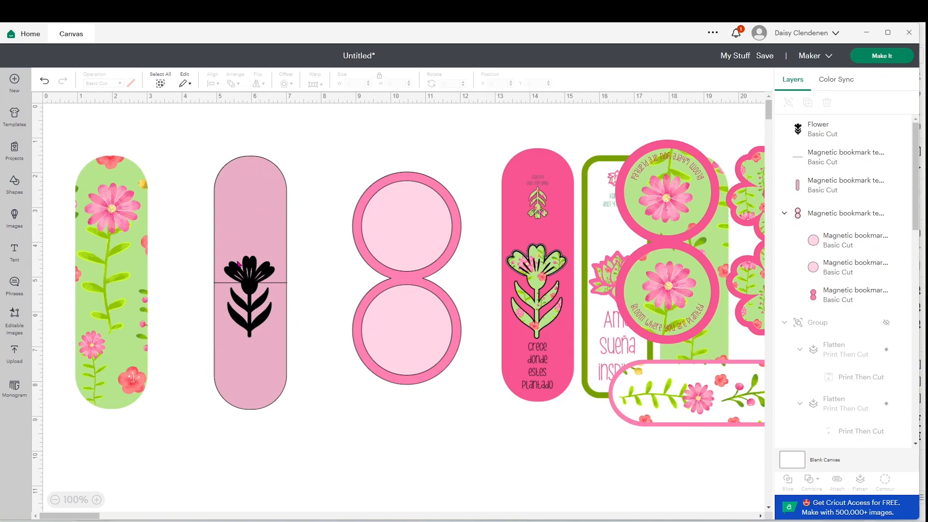
Enlarge the black flower to nearly the bookmark's width and centre it horizontally on the pink bookmark.
{"action": "left_click", "coordinate": [251, 318]}
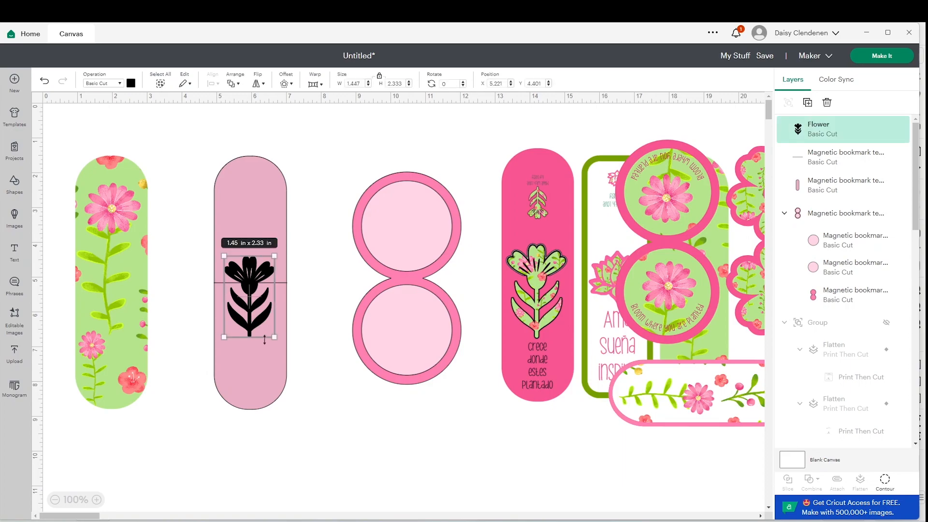
{"action": "left_click_drag", "start_coordinate": [274, 335], "coordinate": [255, 335]}
{"action": "left_click", "coordinate": [311, 391]}
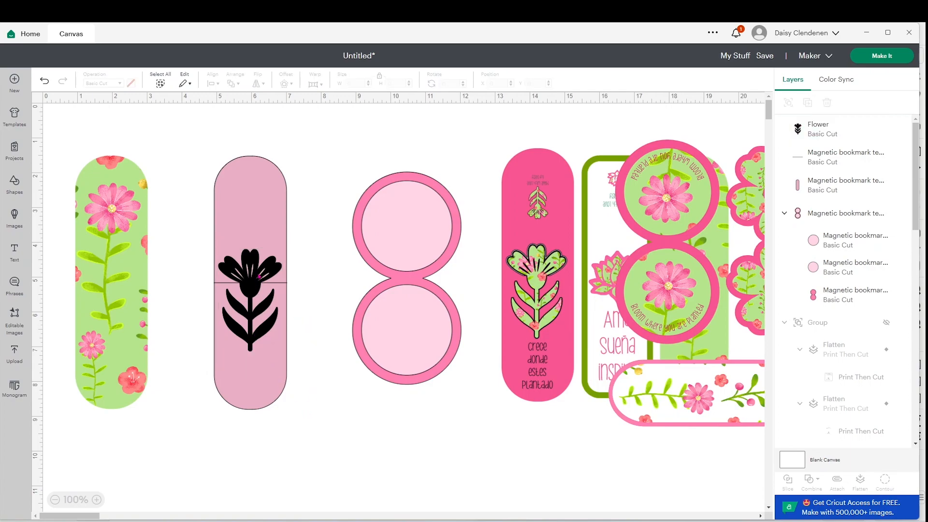
Add the uploaded green floral pattern to the canvas again, about 5 × 5 in, in the empty area below the bookmarks.
{"action": "left_click", "coordinate": [16, 359]}
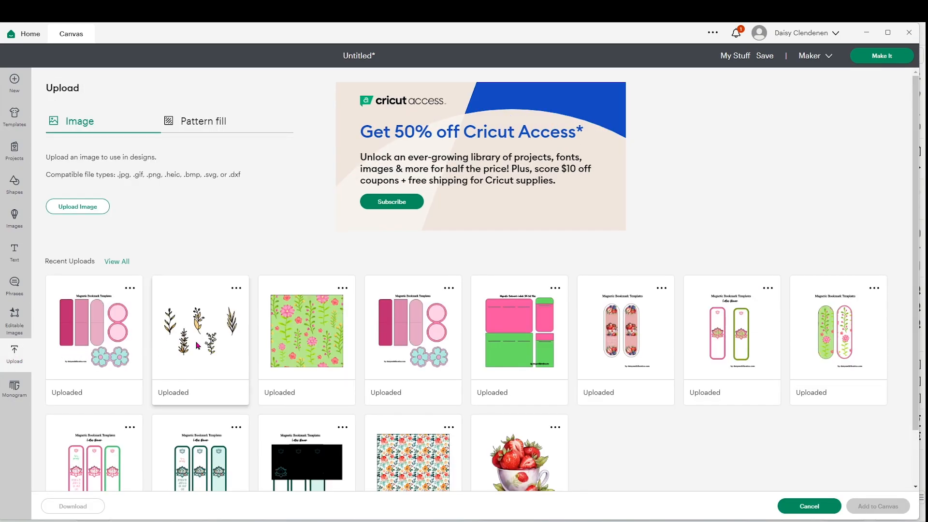
{"action": "left_click", "coordinate": [306, 331]}
{"action": "left_click", "coordinate": [856, 509]}
{"action": "left_click_drag", "start_coordinate": [299, 237], "coordinate": [341, 338]}
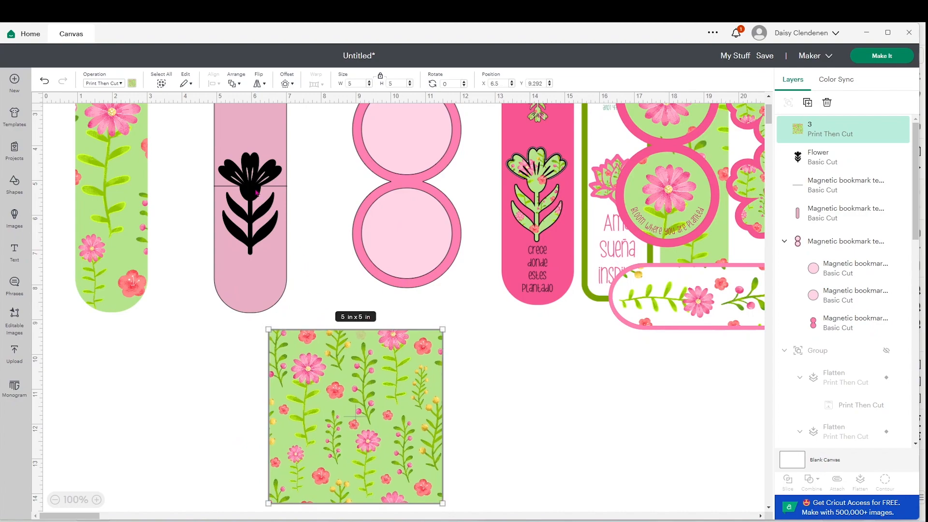
Move the black flower onto the floral pattern square and send the pattern to the back.
{"action": "left_click_drag", "start_coordinate": [266, 201], "coordinate": [330, 393]}
{"action": "left_click", "coordinate": [196, 372]}
{"action": "left_click_drag", "start_coordinate": [274, 372], "coordinate": [424, 471]}
Resize the floral pattern square to about 3.78 × 3.78 in and slice it with the black flower.
{"action": "left_click_drag", "start_coordinate": [442, 504], "coordinate": [387, 444]}
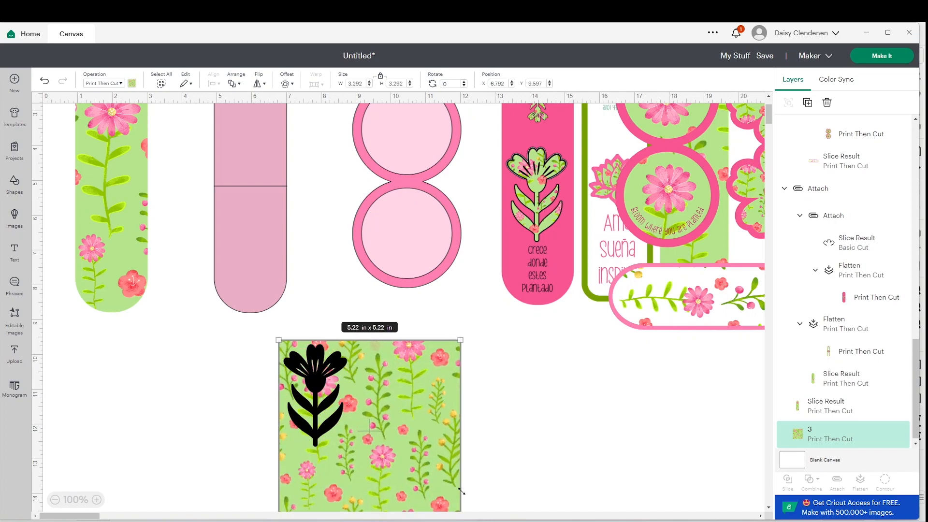
{"action": "left_click", "coordinate": [466, 430]}
{"action": "left_click_drag", "start_coordinate": [478, 457], "coordinate": [282, 382]}
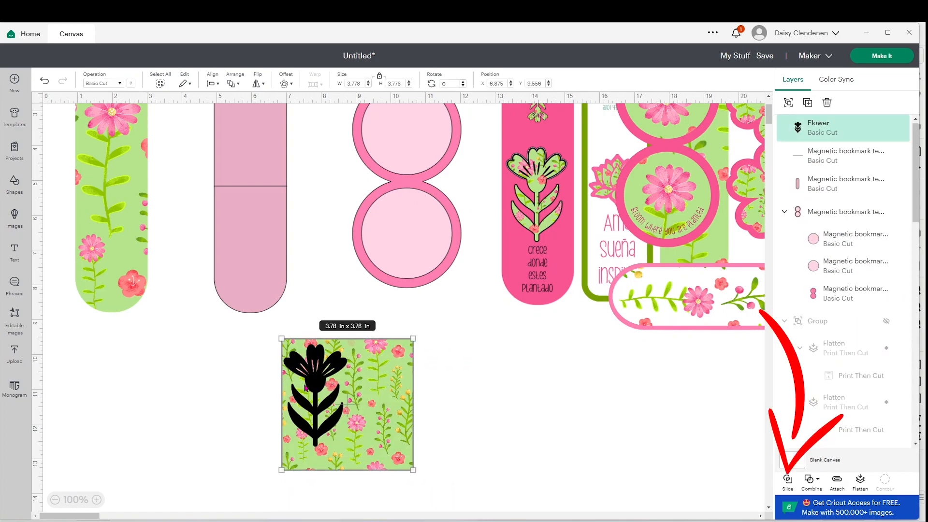
{"action": "left_click", "coordinate": [782, 486]}
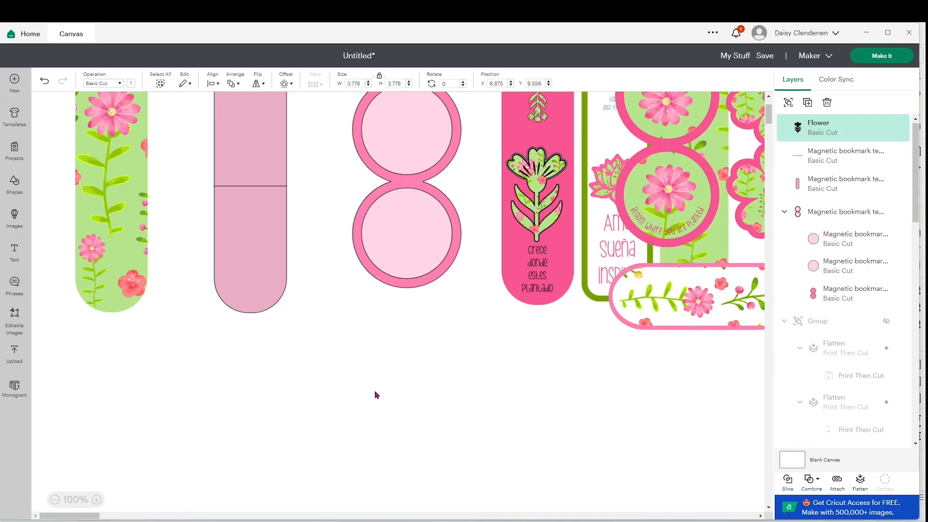
Delete the leftover floral square, place the floral-patterned flower on the pink bookmark, and set the black flower in the empty area below.
{"action": "left_click_drag", "start_coordinate": [373, 393], "coordinate": [440, 402]}
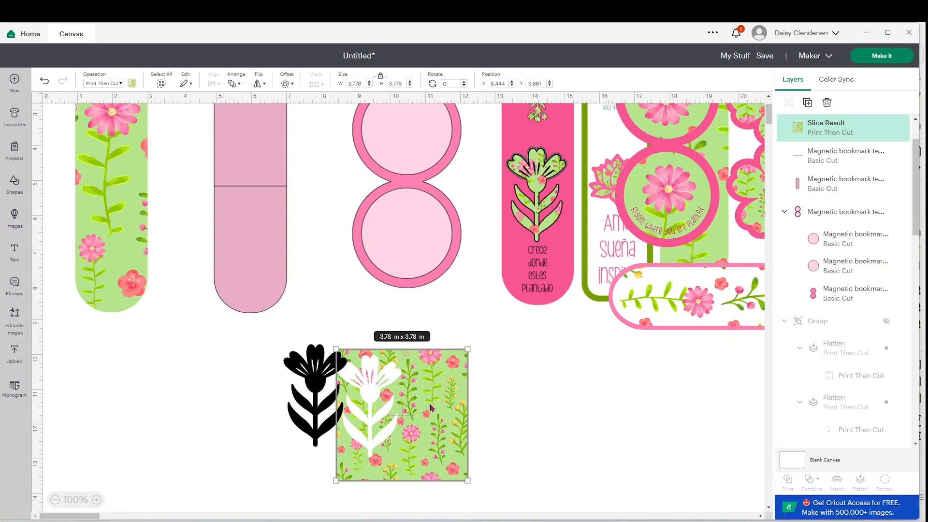
{"action": "key", "text": "Delete"}
{"action": "left_click_drag", "start_coordinate": [301, 384], "coordinate": [408, 345]}
{"action": "left_click_drag", "start_coordinate": [321, 406], "coordinate": [253, 214]}
{"action": "mouse_move", "coordinate": [400, 324]}
{"action": "left_mouse_down"}
{"action": "mouse_move", "coordinate": [337, 312]}
{"action": "mouse_move", "coordinate": [340, 334]}
{"action": "mouse_move", "coordinate": [338, 320]}
{"action": "left_mouse_up"}
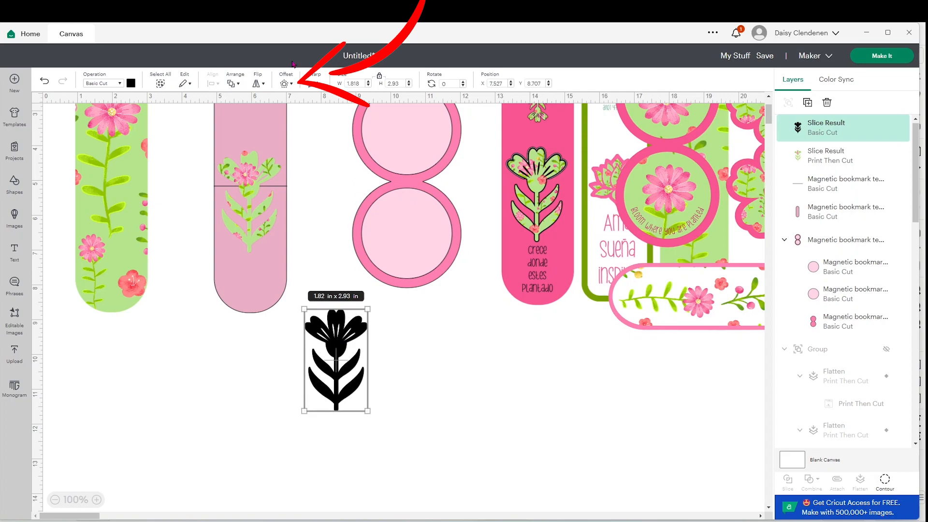
Create a 0.025 in offset with rounded corners around the black flower and slice the offset with the flower.
{"action": "left_click", "coordinate": [286, 83]}
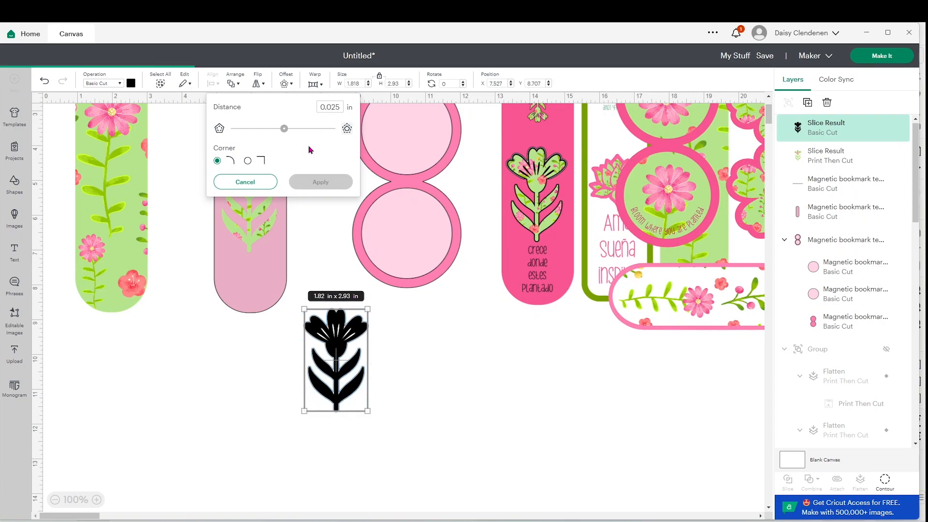
{"action": "left_click", "coordinate": [323, 182]}
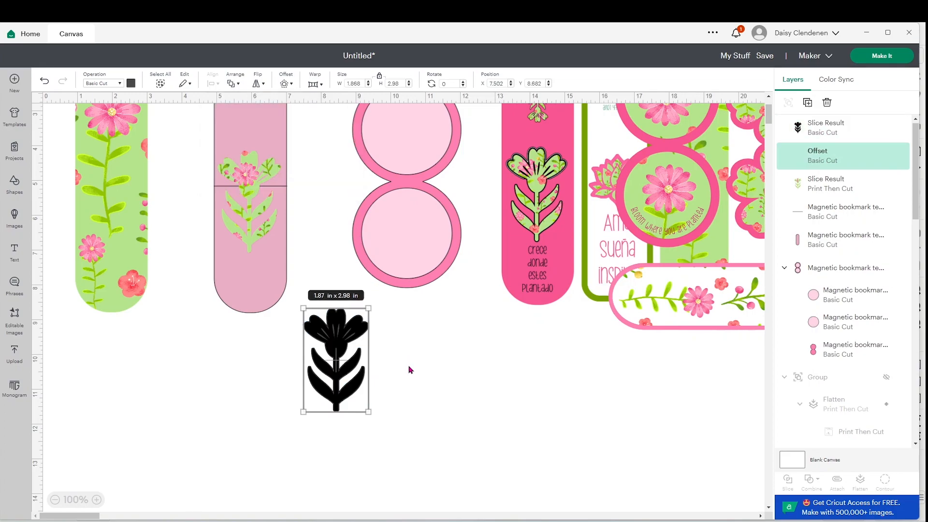
{"action": "left_click_drag", "start_coordinate": [418, 444], "coordinate": [304, 309]}
{"action": "left_click", "coordinate": [788, 481]}
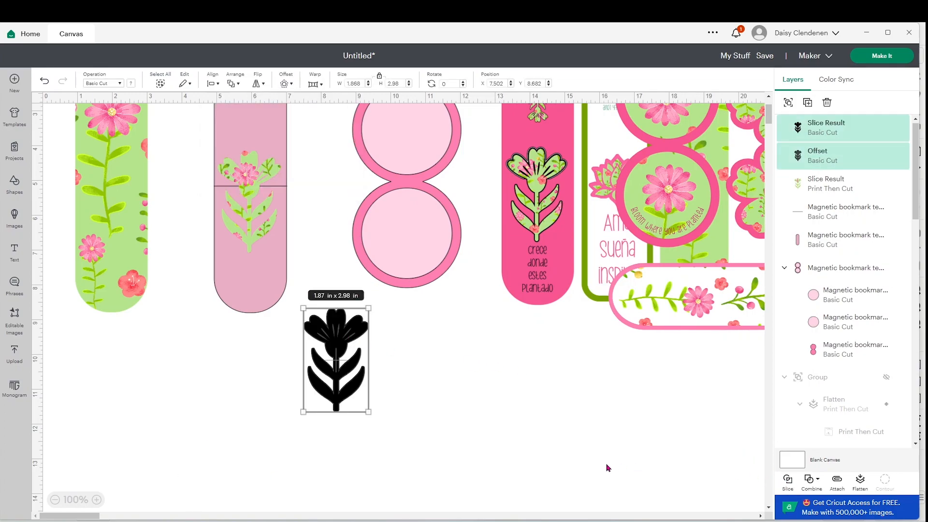
Pull away and delete the solid black slice pieces, keeping only the thin flower outline.
{"action": "left_click_drag", "start_coordinate": [332, 350], "coordinate": [431, 393]}
{"action": "key", "text": "Delete"}
{"action": "left_click_drag", "start_coordinate": [333, 345], "coordinate": [409, 382]}
{"action": "key", "text": "Delete"}
{"action": "mouse_move", "coordinate": [342, 365]}
{"action": "left_mouse_down"}
{"action": "mouse_move", "coordinate": [389, 369]}
{"action": "mouse_move", "coordinate": [347, 378]}
{"action": "left_mouse_up"}
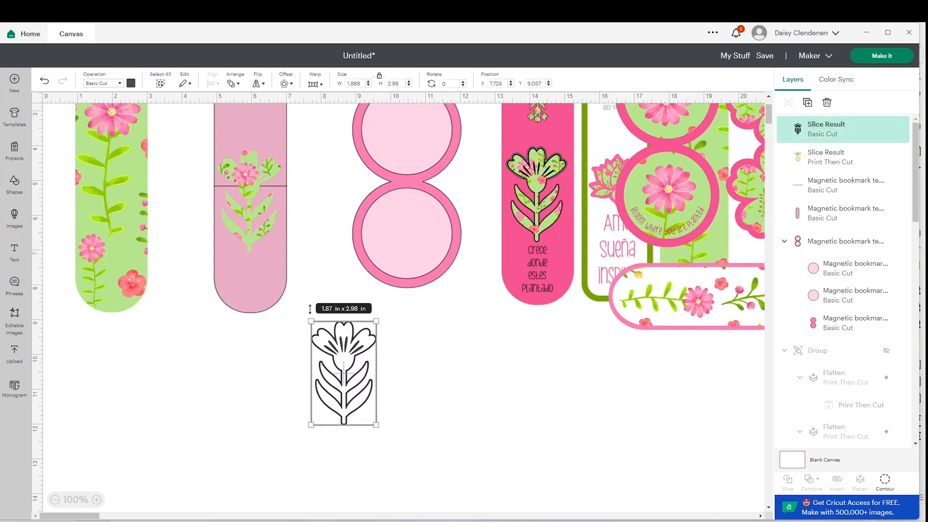
Add a square about 2.81 × 2.81 in and place it over the stem and leaves of the flower outline.
{"action": "left_click", "coordinate": [15, 182]}
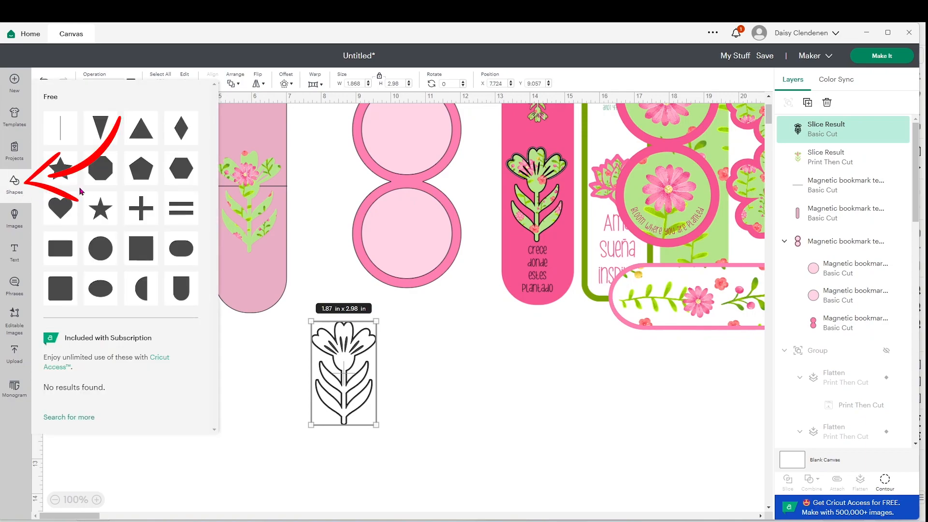
{"action": "left_click", "coordinate": [140, 250]}
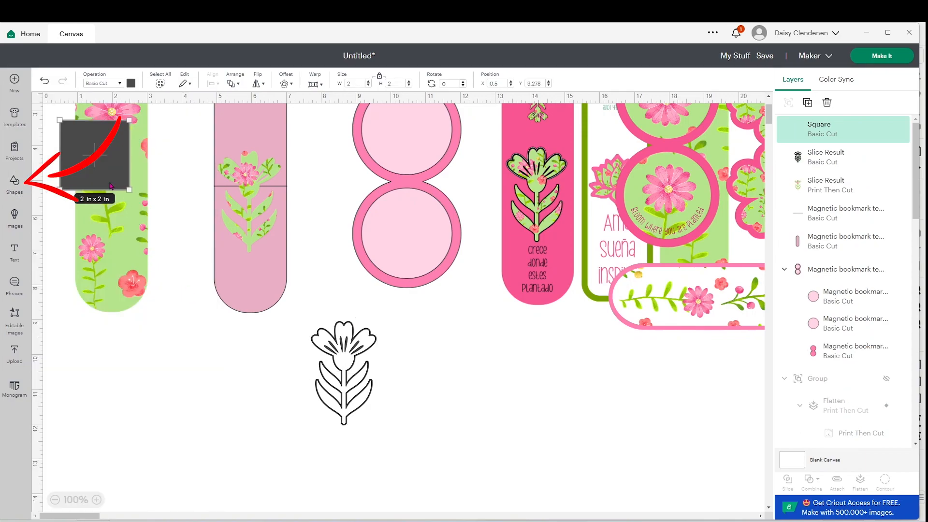
{"action": "left_click_drag", "start_coordinate": [107, 171], "coordinate": [405, 459]}
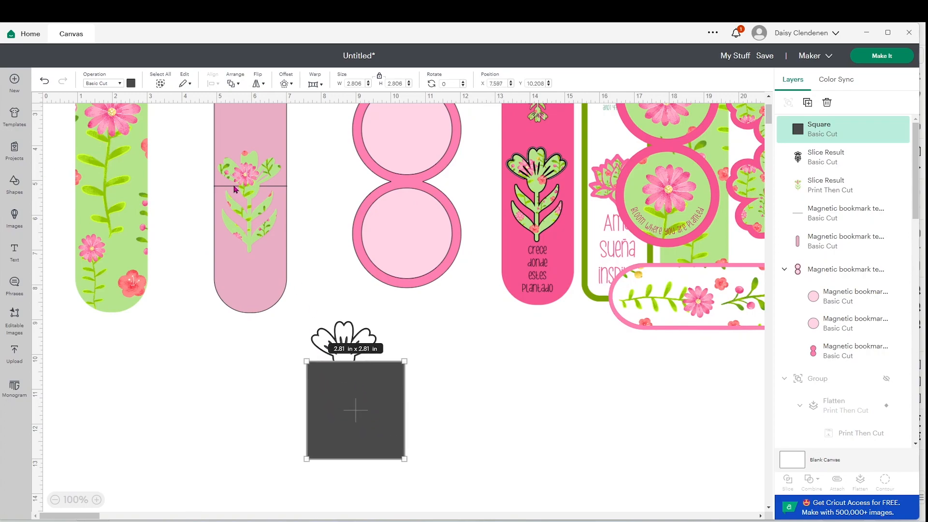
{"action": "left_click", "coordinate": [250, 190]}
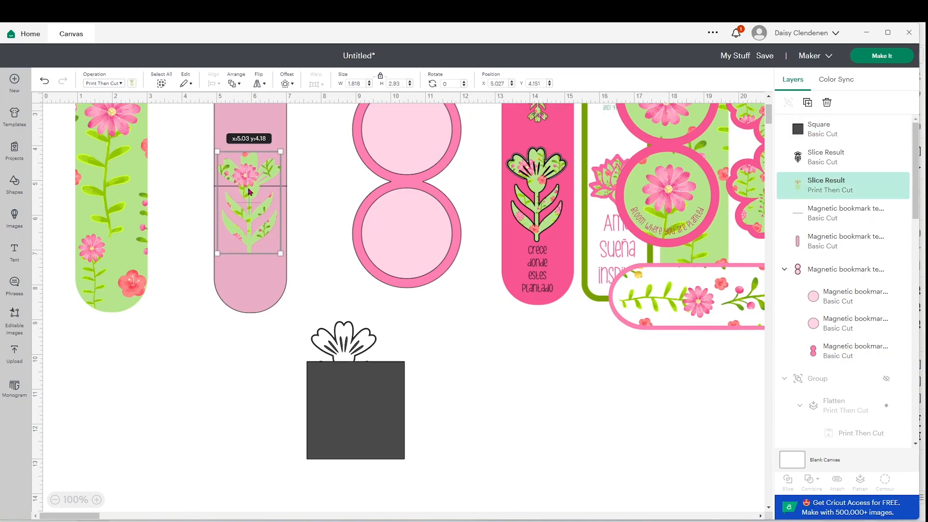
{"action": "left_click_drag", "start_coordinate": [250, 190], "coordinate": [249, 191]}
{"action": "left_click_drag", "start_coordinate": [369, 410], "coordinate": [365, 405]}
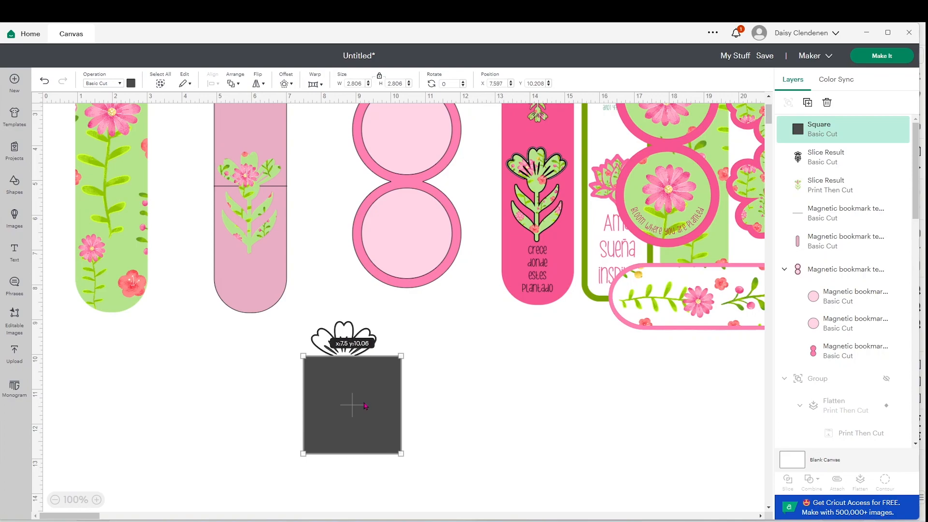
Slice the flower outline with the square and delete the square and the cut-off stem and leaf pieces.
{"action": "left_click_drag", "start_coordinate": [449, 439], "coordinate": [328, 356]}
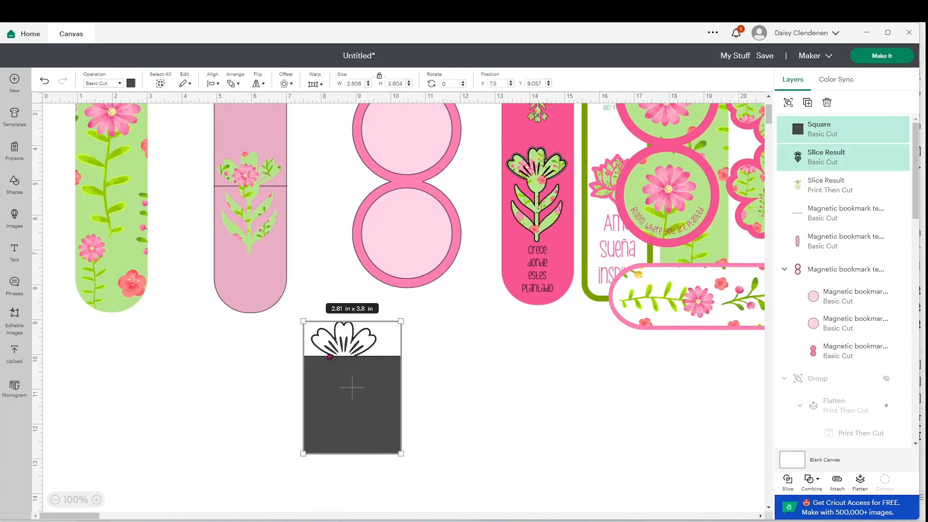
{"action": "left_click", "coordinate": [787, 485]}
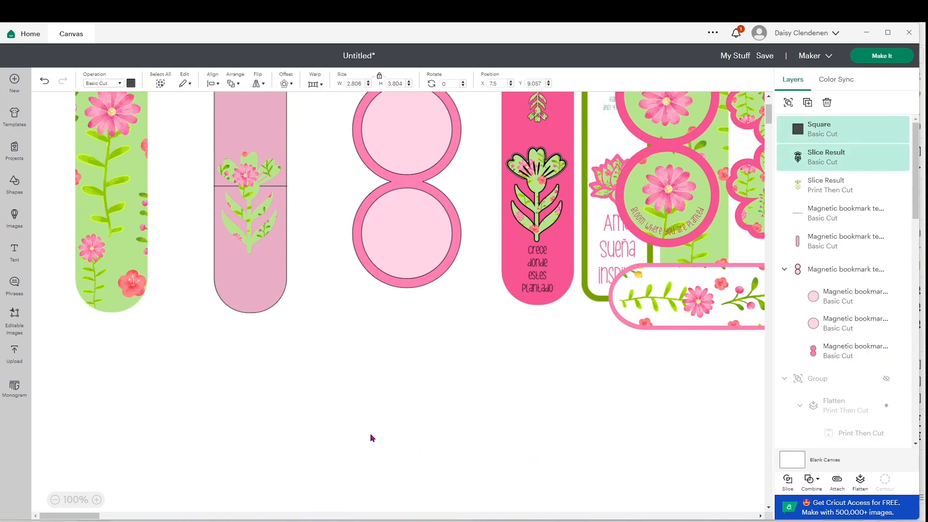
{"action": "left_click_drag", "start_coordinate": [333, 417], "coordinate": [378, 403]}
{"action": "key", "text": "Delete"}
{"action": "key", "text": "Delete"}
{"action": "key", "text": "Delete"}
Hide all the inner line contours of the remaining petal outline.
{"action": "left_click", "coordinate": [345, 344]}
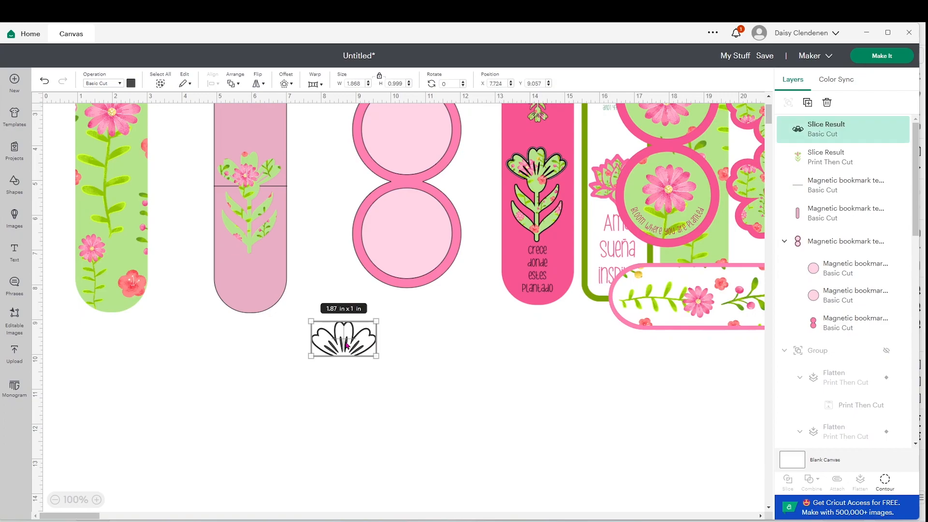
{"action": "left_click", "coordinate": [885, 479]}
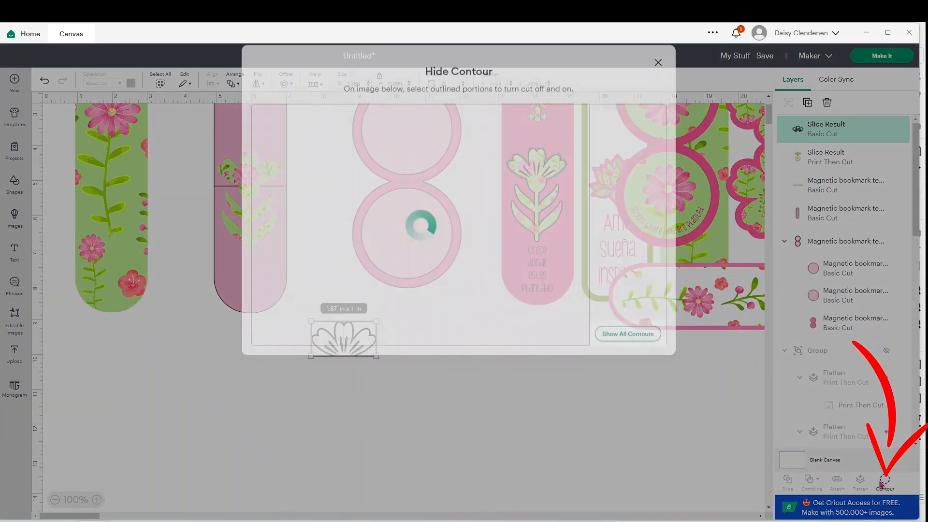
{"action": "left_click", "coordinate": [628, 346]}
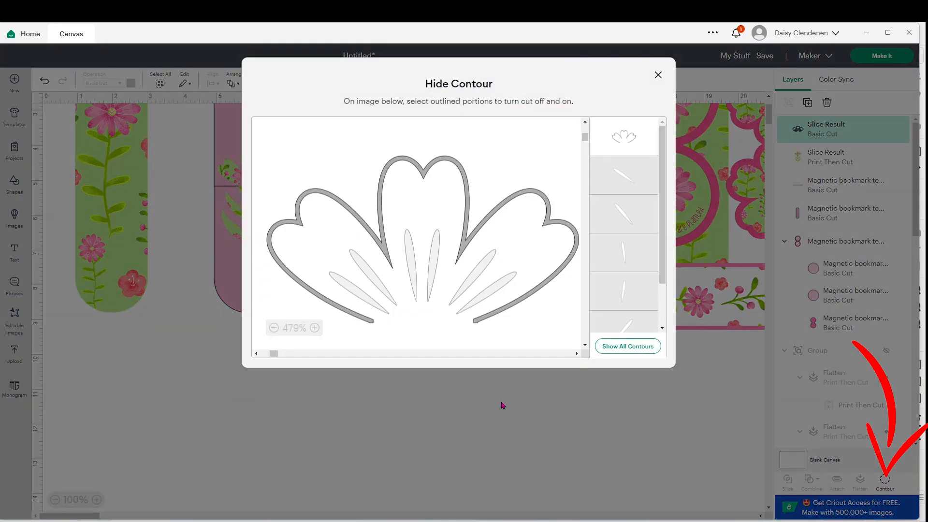
{"action": "left_click", "coordinate": [467, 424]}
{"action": "left_click", "coordinate": [354, 376]}
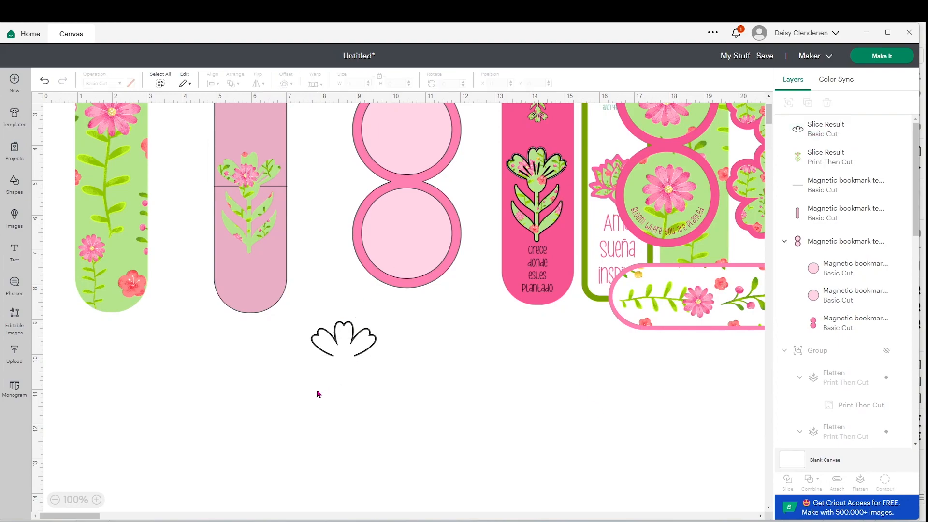
Move the petal outline up between the pink bookmark and the double-circle bookmark.
{"action": "scroll", "coordinate": [311, 390], "scroll_direction": "up", "scroll_amount": 1}
{"action": "left_click_drag", "start_coordinate": [356, 389], "coordinate": [352, 265]}
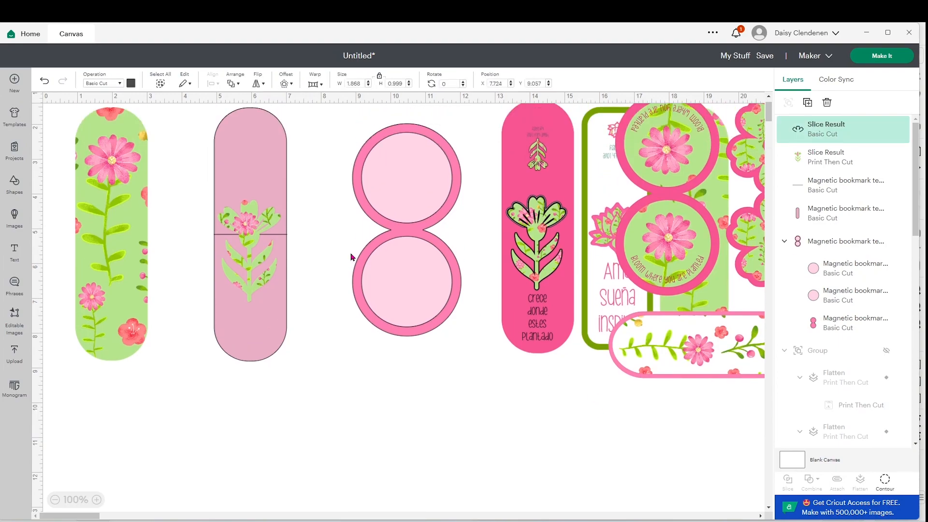
{"action": "left_click_drag", "start_coordinate": [344, 233], "coordinate": [341, 230]}
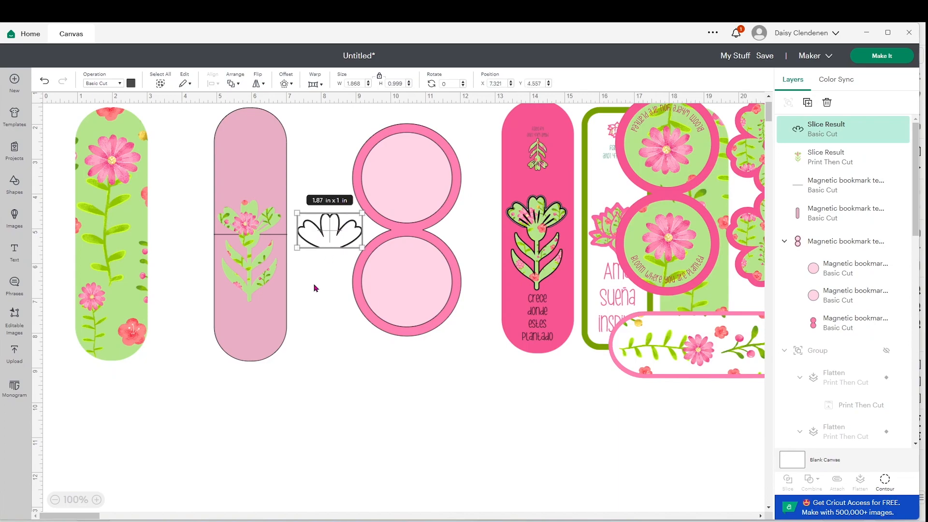
Delete the horizontal fold line across the middle of the pink bookmark.
{"action": "left_click", "coordinate": [276, 232]}
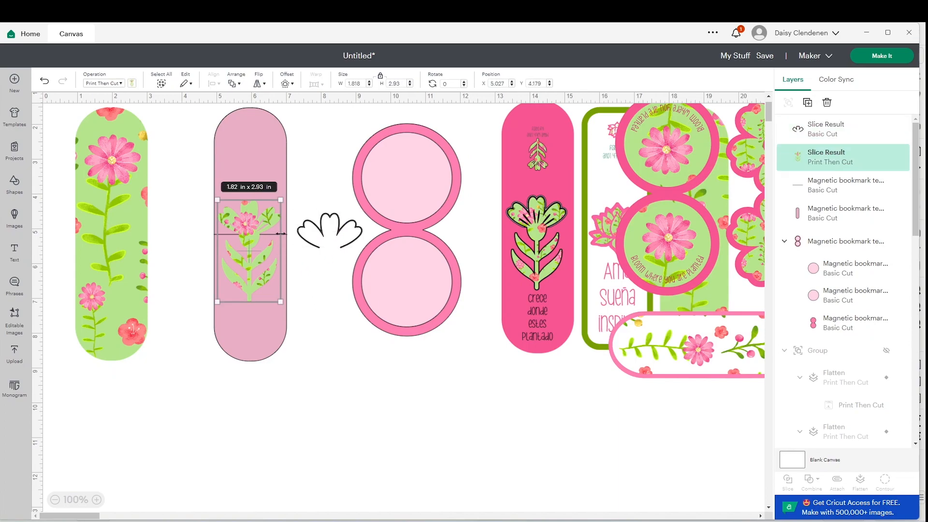
{"action": "left_click", "coordinate": [300, 266]}
{"action": "left_click", "coordinate": [280, 234]}
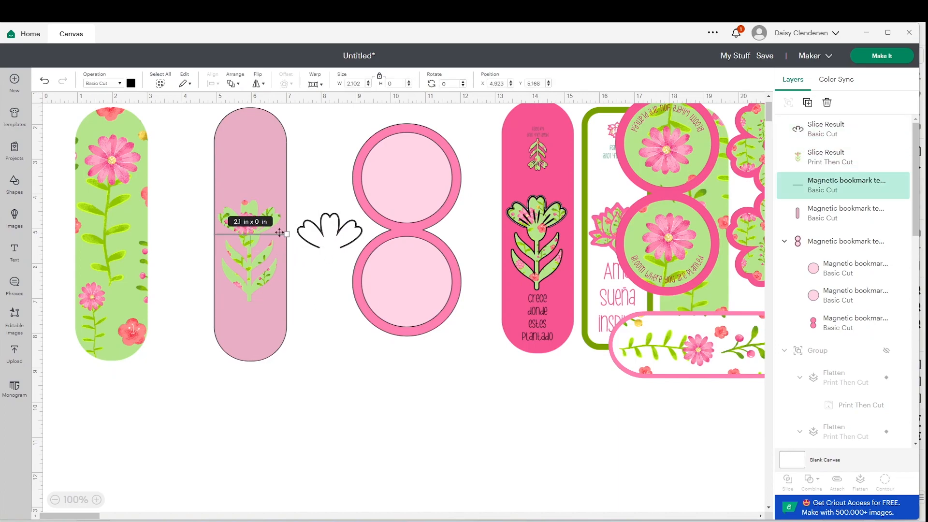
{"action": "key", "text": "Delete"}
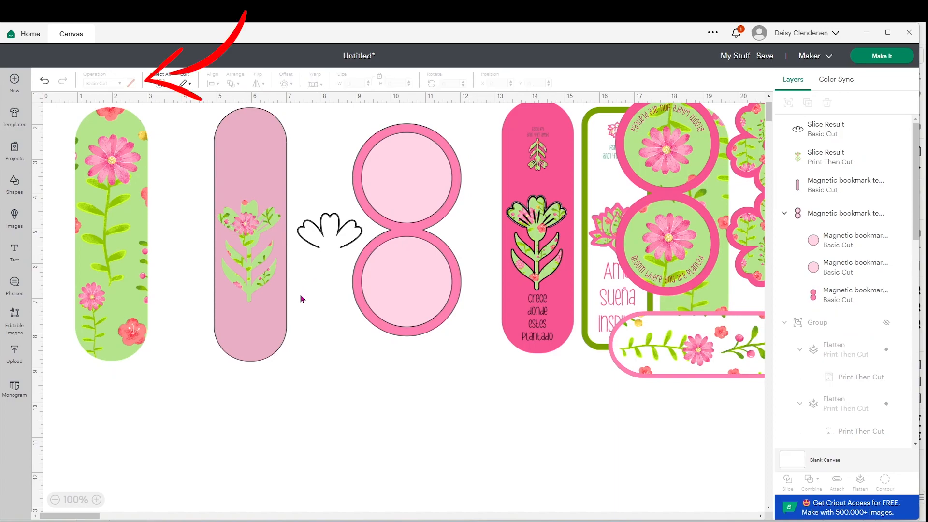
Recolour the long pink bookmark shape with a brighter pink from the material colours.
{"action": "left_click", "coordinate": [258, 358]}
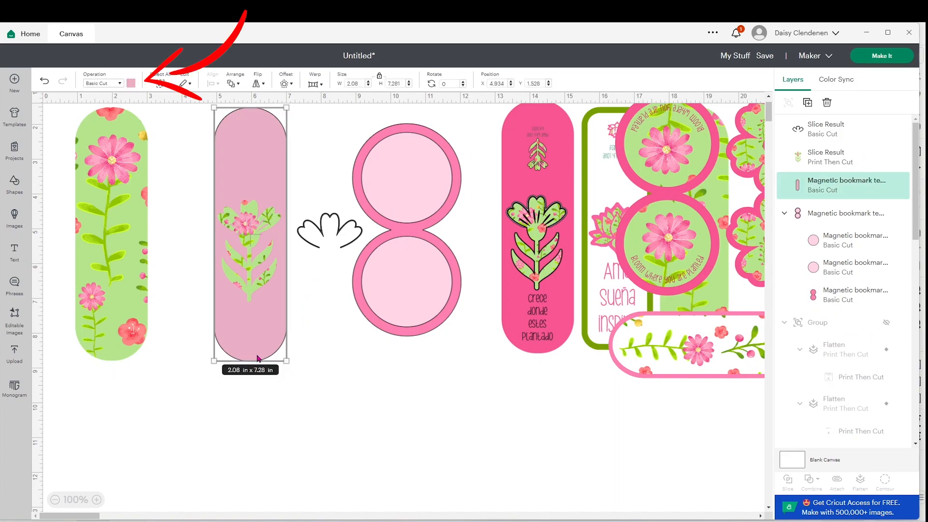
{"action": "left_click", "coordinate": [131, 84]}
{"action": "left_click", "coordinate": [189, 138]}
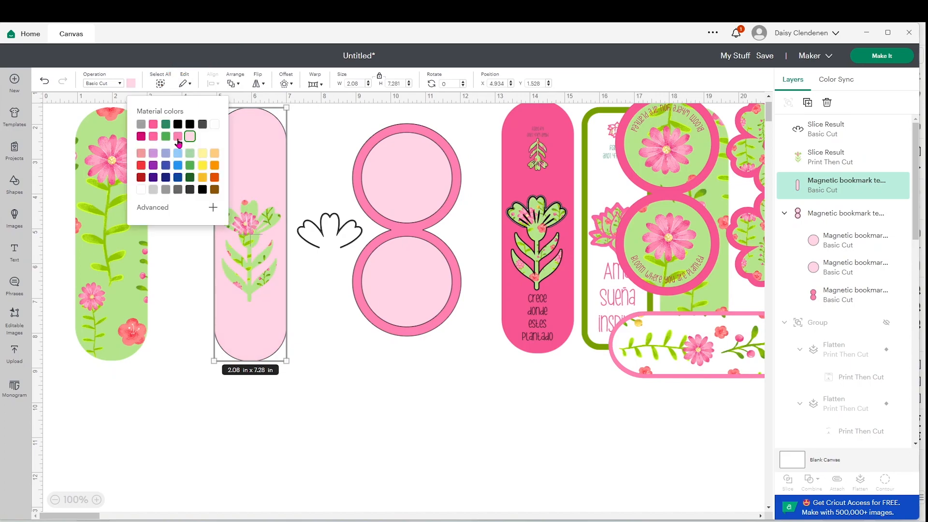
{"action": "left_click", "coordinate": [178, 138]}
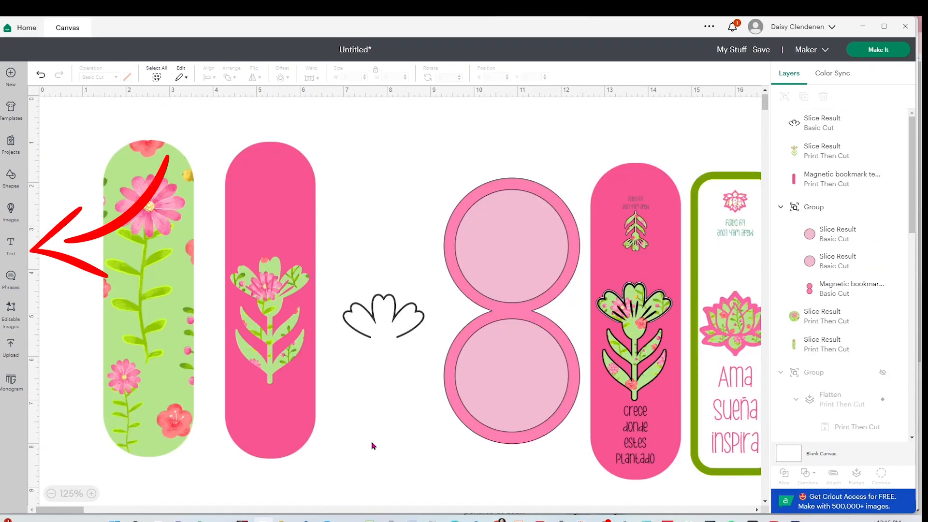
Add the text "Florece donde estes Plantado" on four lines over the lower part of the pink bookmark.
{"action": "left_click", "coordinate": [13, 250]}
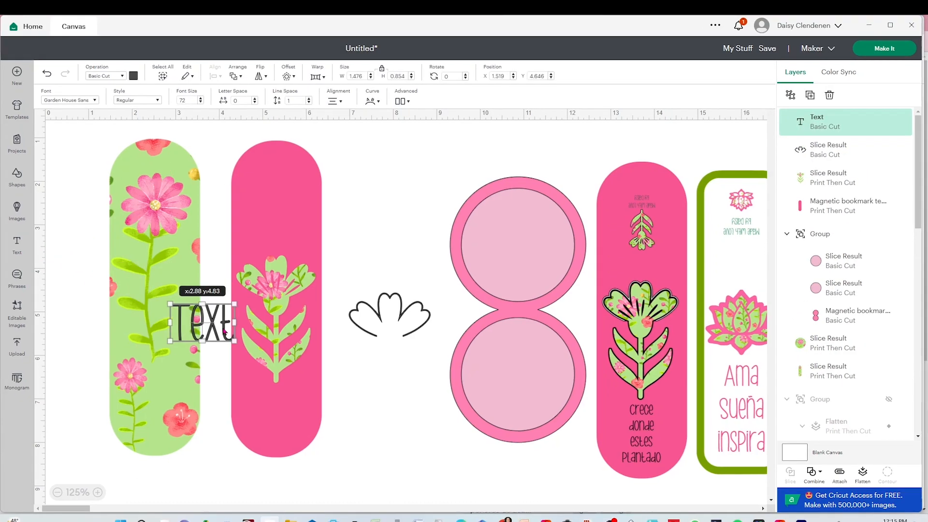
{"action": "left_click_drag", "start_coordinate": [198, 323], "coordinate": [272, 409]}
{"action": "double_click", "coordinate": [272, 409]}
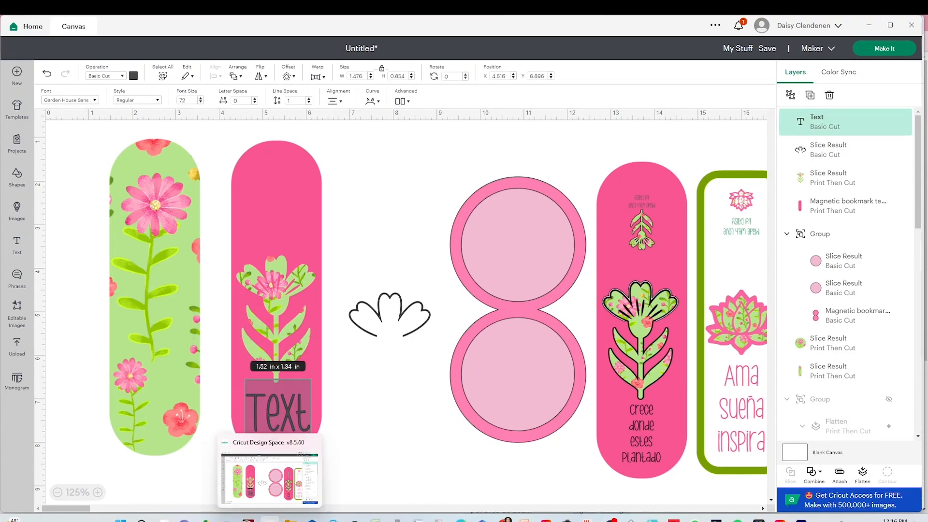
{"action": "type", "text": "Florece"}
{"action": "key", "text": "Return"}
{"action": "type", "text": "donde"}
{"action": "key", "text": "Return"}
{"action": "type", "text": "estes"}
{"action": "key", "text": "Return"}
{"action": "type", "text": "Plantado"}
Resize the phrase to about 1.69 × 2.89 in on the bookmark's lower half and colour it black.
{"action": "left_click_drag", "start_coordinate": [372, 271], "coordinate": [292, 376]}
{"action": "left_click_drag", "start_coordinate": [302, 446], "coordinate": [303, 452]}
{"action": "left_click_drag", "start_coordinate": [302, 389], "coordinate": [317, 389]}
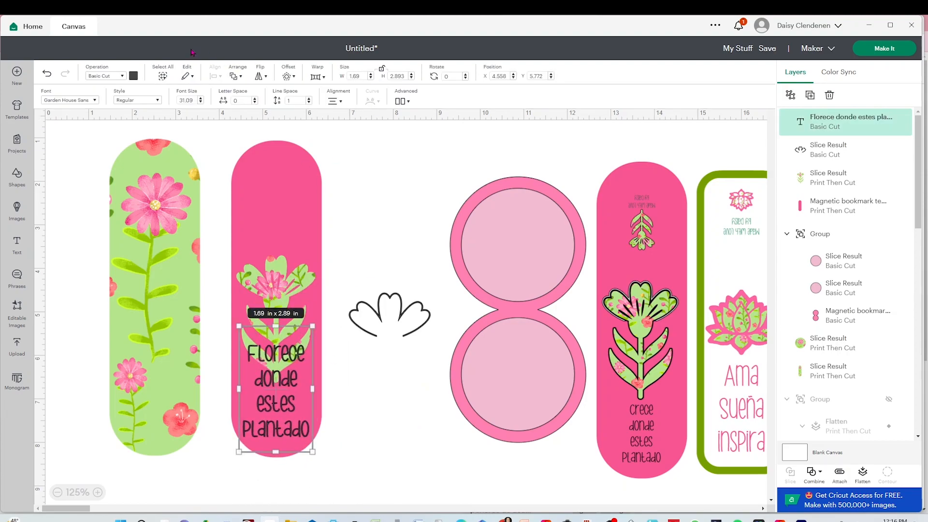
{"action": "left_click", "coordinate": [133, 78]}
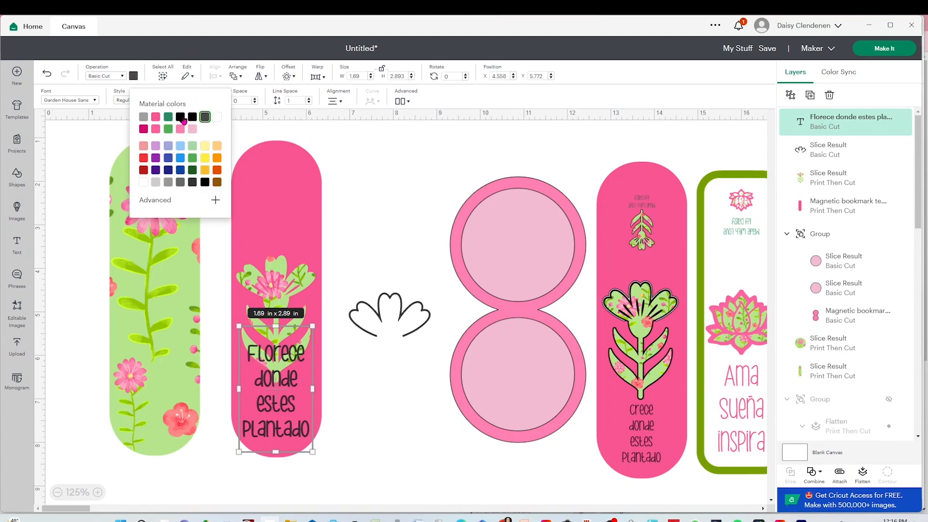
{"action": "left_click", "coordinate": [353, 397]}
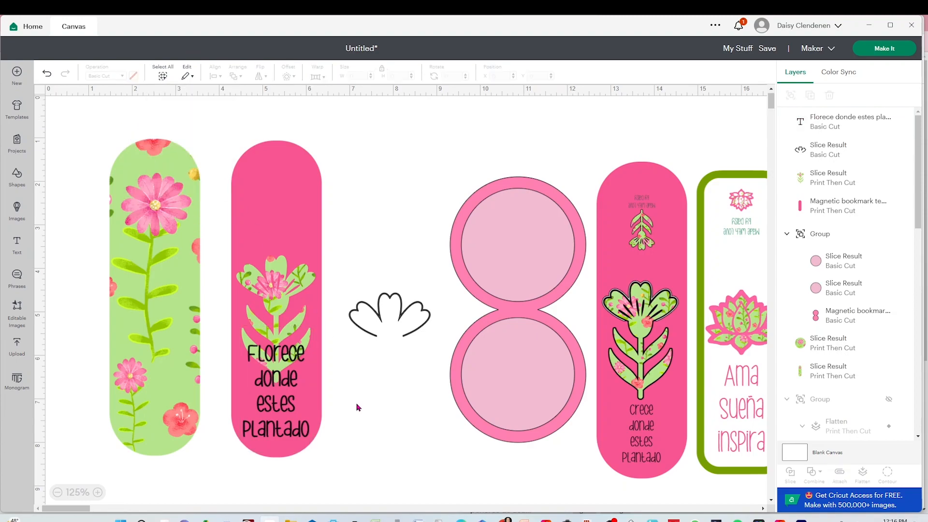
Duplicate the floral flower, shrink it to about 0.44 × 0.71 in, and place it upside down near the pink bookmark's upper end.
{"action": "left_click", "coordinate": [278, 290]}
{"action": "right_click", "coordinate": [277, 290]}
{"action": "left_click", "coordinate": [314, 151]}
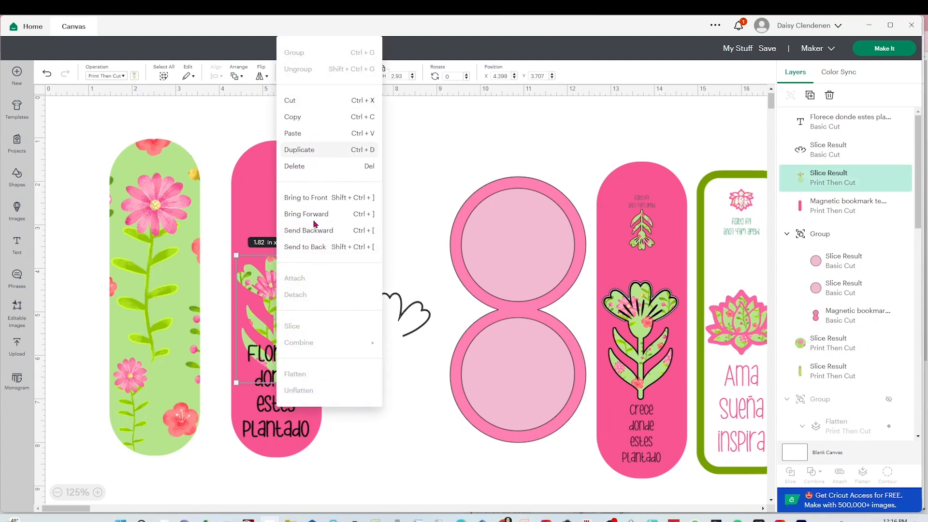
{"action": "left_click_drag", "start_coordinate": [125, 164], "coordinate": [375, 185]}
{"action": "mouse_move", "coordinate": [411, 154]}
{"action": "left_mouse_down"}
{"action": "mouse_move", "coordinate": [341, 265]}
{"action": "mouse_move", "coordinate": [278, 167]}
{"action": "mouse_move", "coordinate": [278, 195]}
{"action": "mouse_move", "coordinate": [290, 171]}
{"action": "mouse_move", "coordinate": [301, 196]}
{"action": "mouse_move", "coordinate": [293, 219]}
{"action": "mouse_move", "coordinate": [264, 225]}
{"action": "mouse_move", "coordinate": [255, 207]}
{"action": "left_mouse_up"}
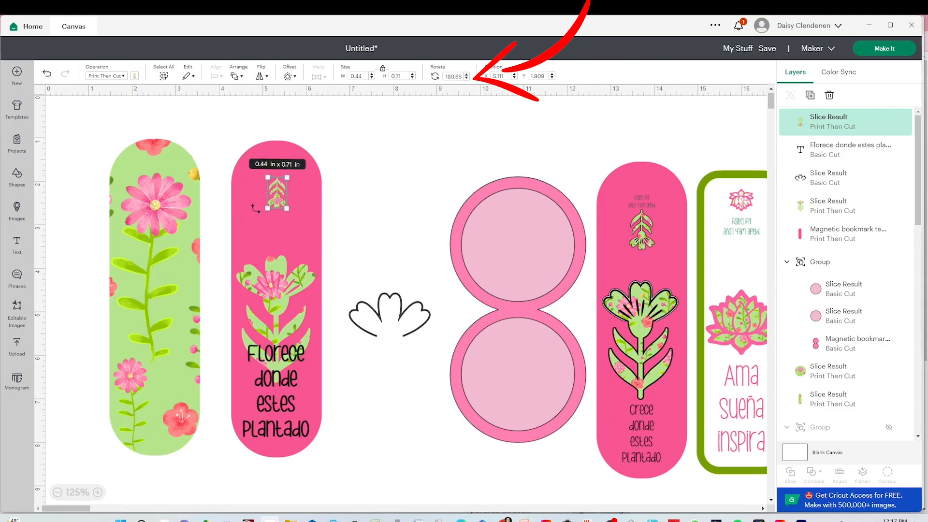
Set the small flower's rotation to 180°.
{"action": "double_click", "coordinate": [446, 76]}
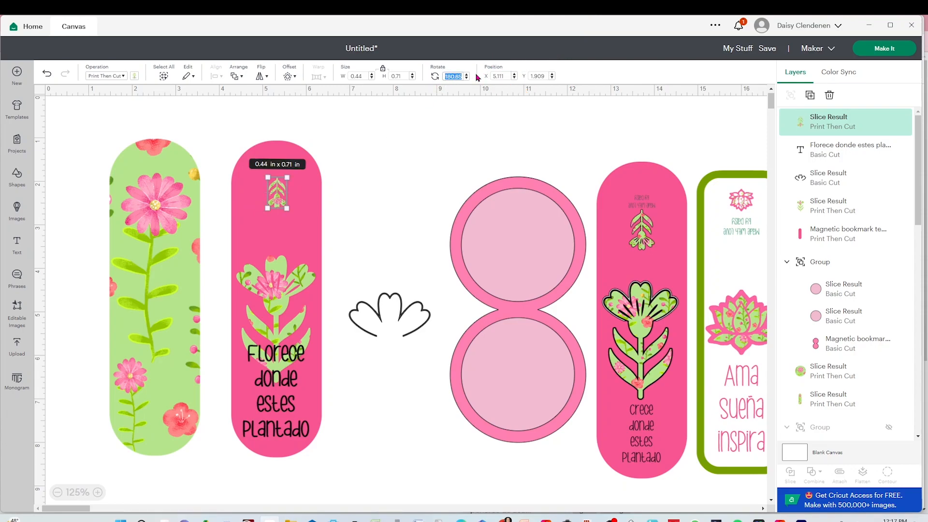
{"action": "type", "text": "18"}
{"action": "key", "text": "Return"}
{"action": "left_click", "coordinate": [394, 154]}
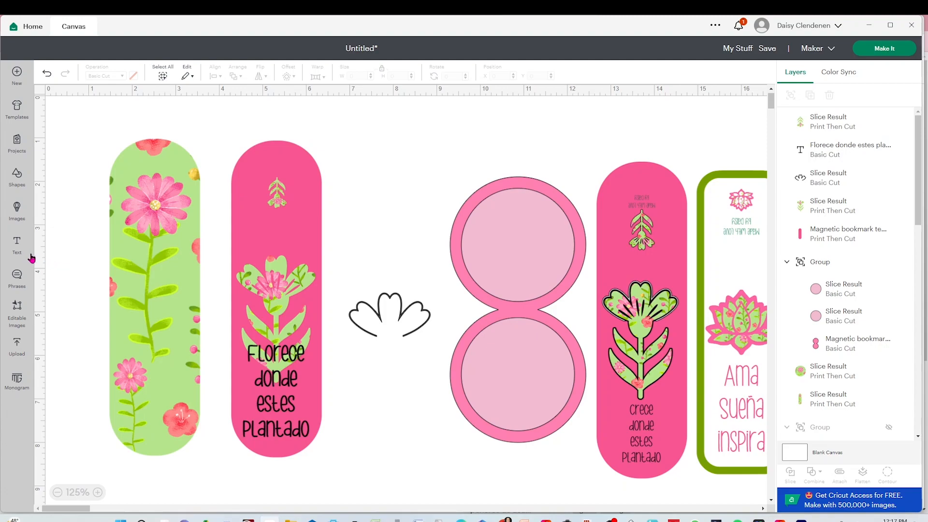
Add the text "Hecho con amor por" plus the maker's first name, shrink it to about 1.12 × 0.53 in, and place it upside down above the small flower.
{"action": "left_click", "coordinate": [19, 245]}
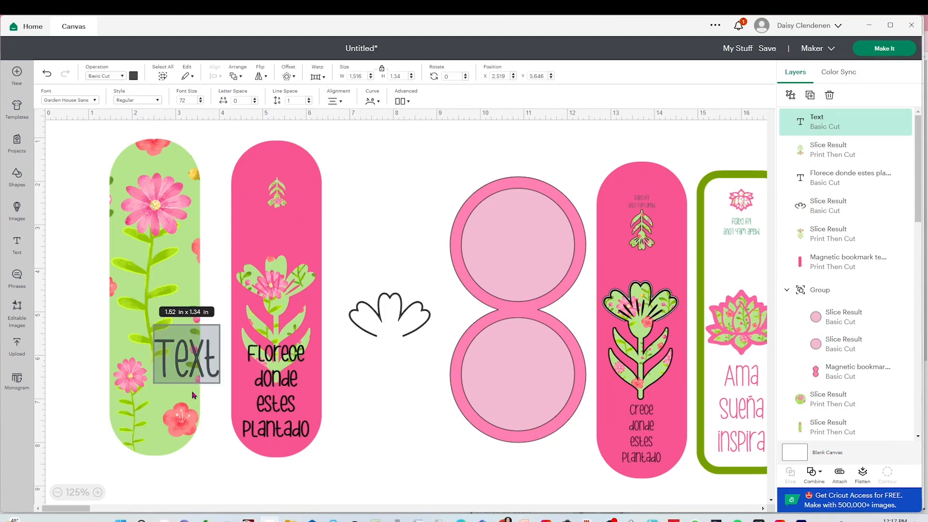
{"action": "type", "text": "Hec"}
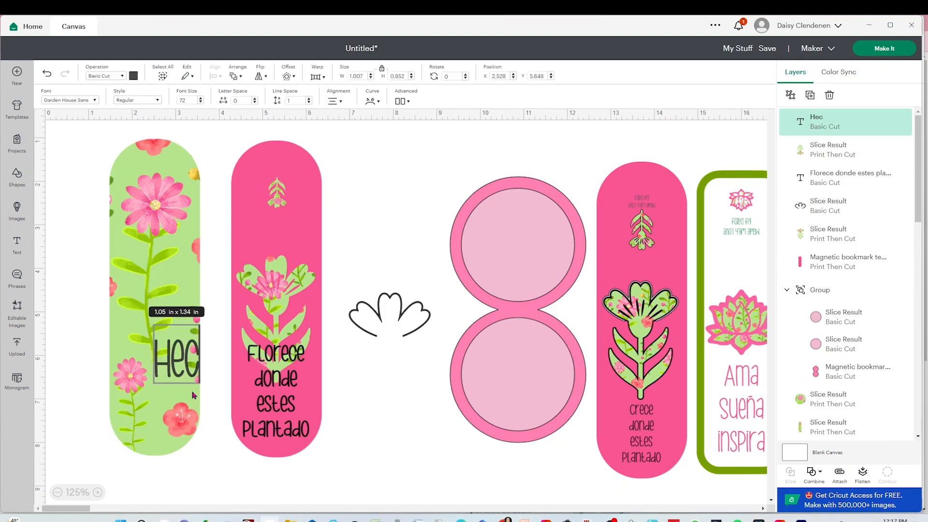
{"action": "type", "text": "ho con amor por Daisy"}
{"action": "left_click", "coordinate": [396, 358]}
{"action": "left_click_drag", "start_coordinate": [338, 367], "coordinate": [397, 191]}
{"action": "left_click_drag", "start_coordinate": [415, 164], "coordinate": [240, 147]}
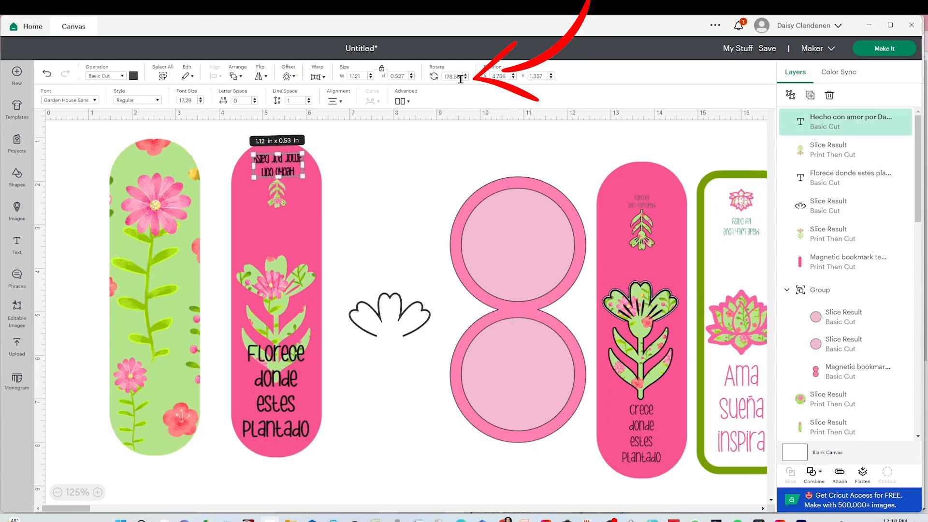
Correct the small credit text's rotation so that it sits exactly upside down on the pink bookmark.
{"action": "left_click_drag", "start_coordinate": [460, 78], "coordinate": [437, 77]}
{"action": "type", "text": "1"}
{"action": "key", "text": "Return"}
{"action": "left_click", "coordinate": [403, 177]}
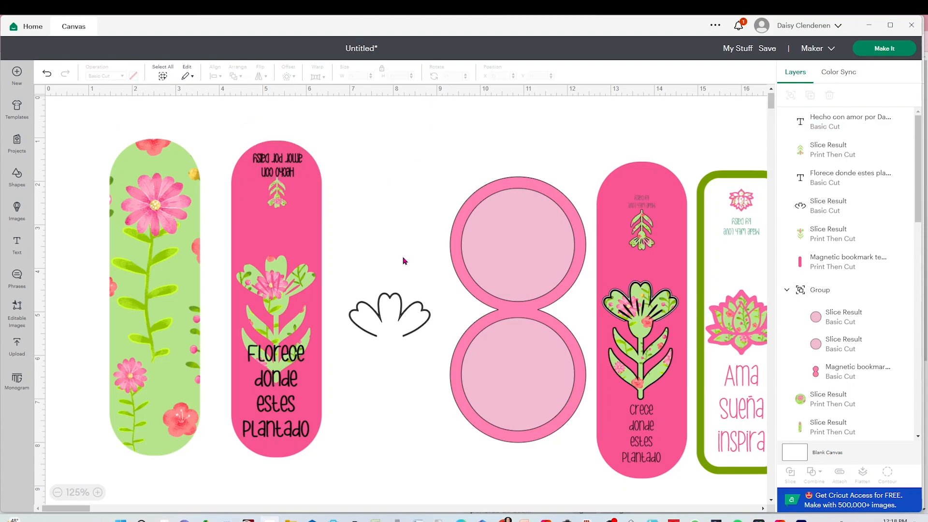
Center all the pink bookmark's pieces horizontally and flatten them into one printable image, leaving out the petal outline.
{"action": "left_click_drag", "start_coordinate": [337, 472], "coordinate": [231, 132]}
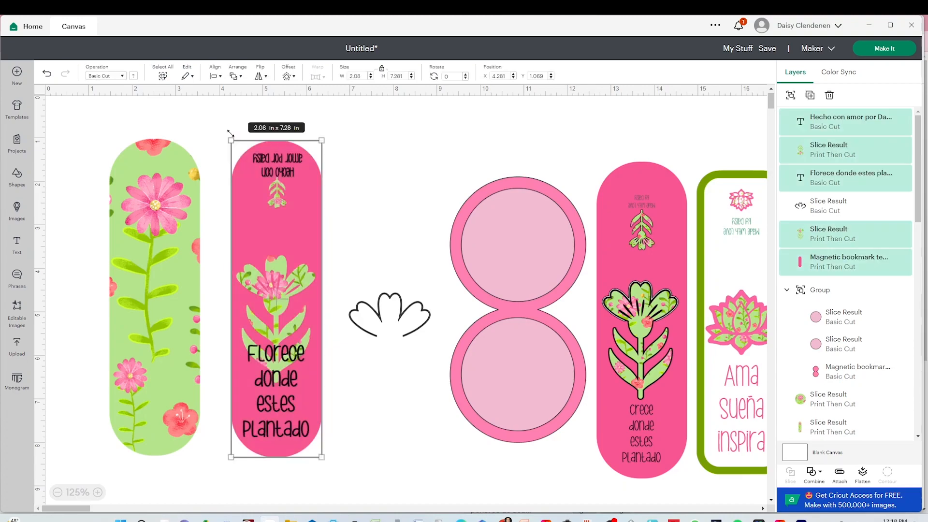
{"action": "left_click", "coordinate": [215, 76]}
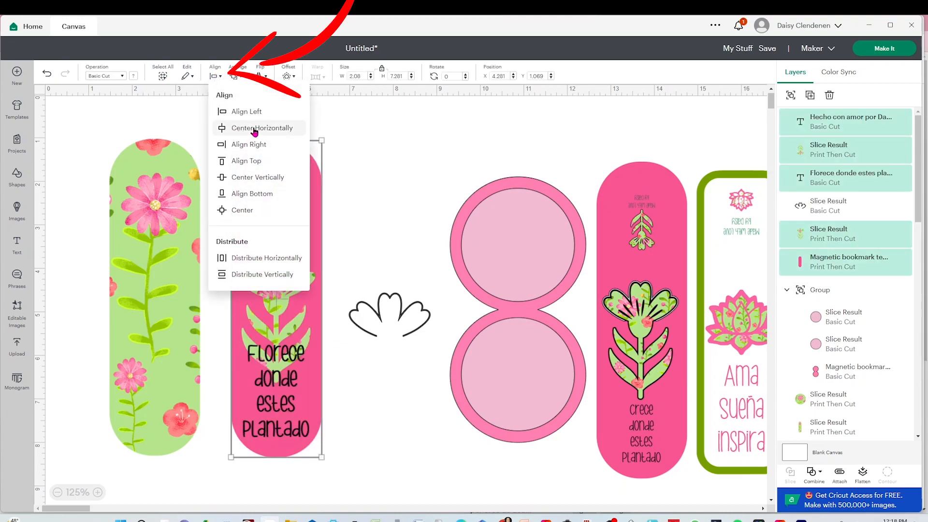
{"action": "left_click", "coordinate": [270, 129]}
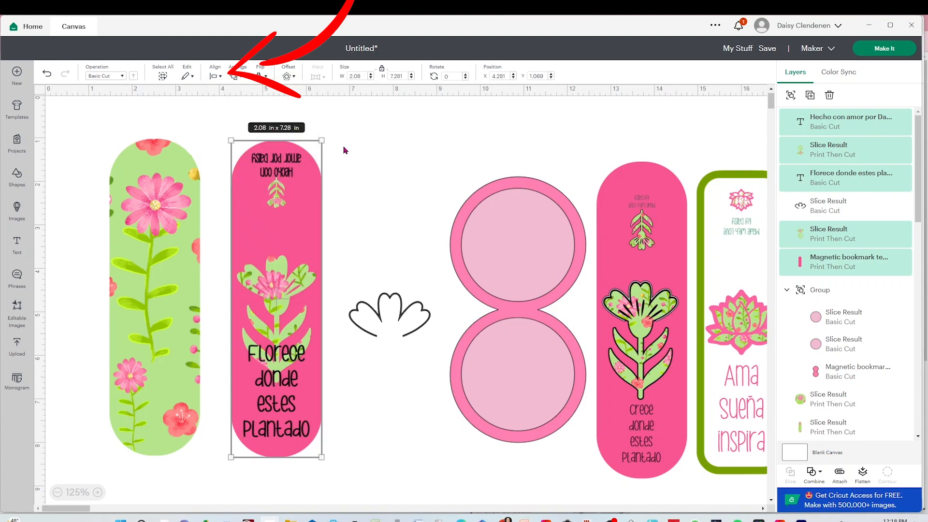
{"action": "left_click", "coordinate": [863, 474]}
{"action": "left_click", "coordinate": [320, 307]}
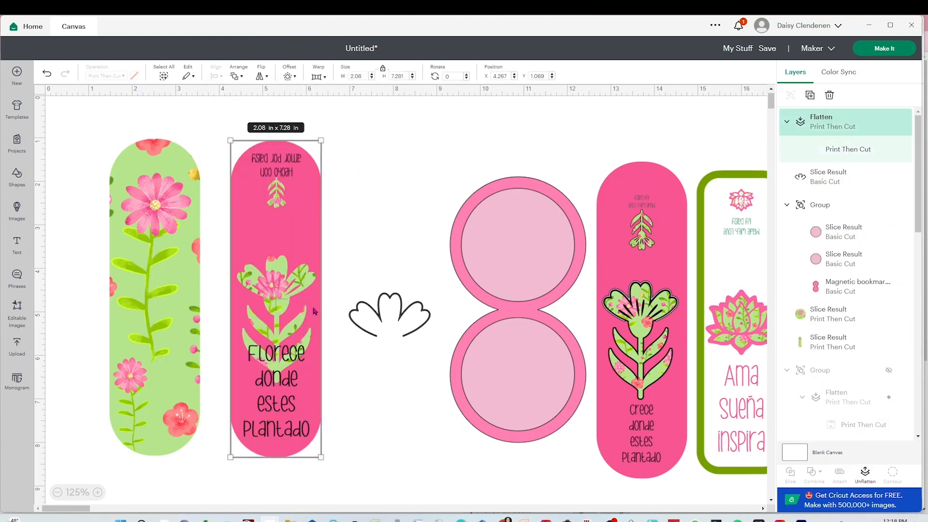
{"action": "left_click", "coordinate": [399, 374]}
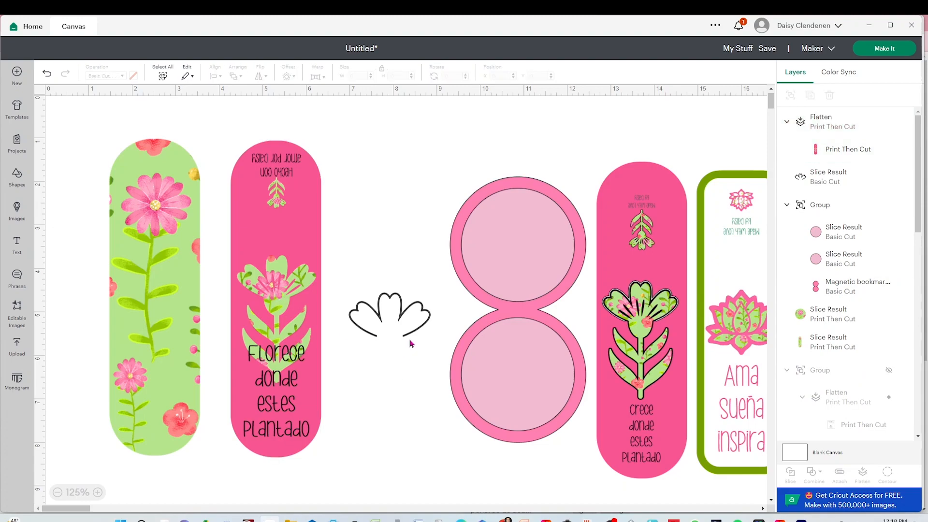
Place the black petal outline over the large flower on the pink bookmark, in front of everything, and nudge it down to fit the petals.
{"action": "left_click_drag", "start_coordinate": [413, 337], "coordinate": [298, 296]}
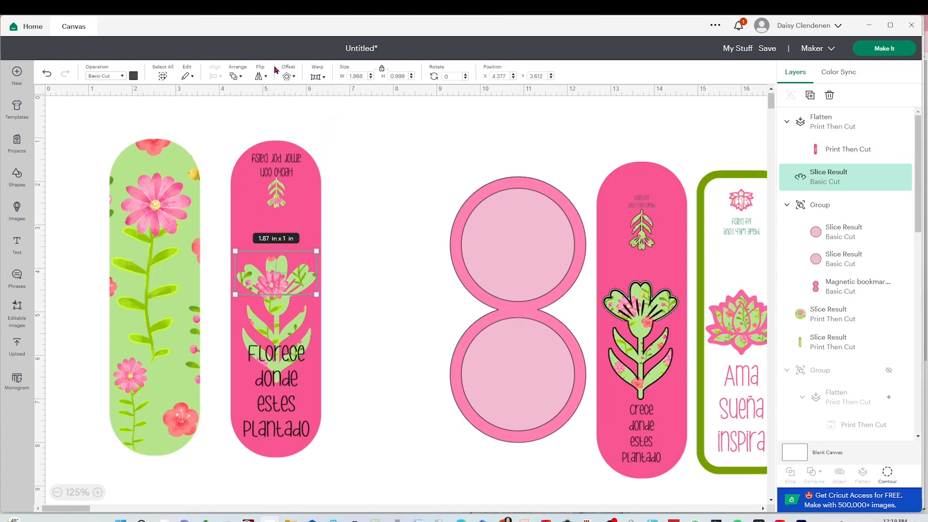
{"action": "left_click", "coordinate": [236, 77]}
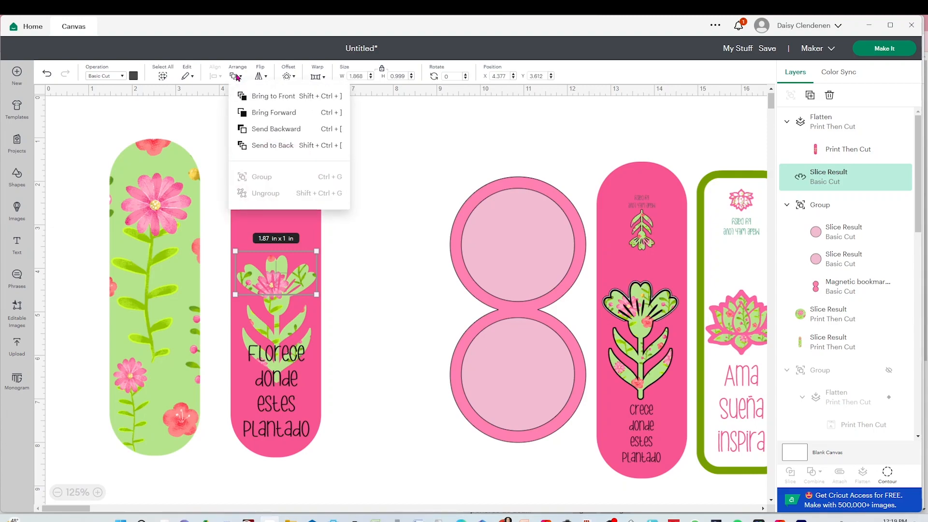
{"action": "left_click", "coordinate": [274, 96]}
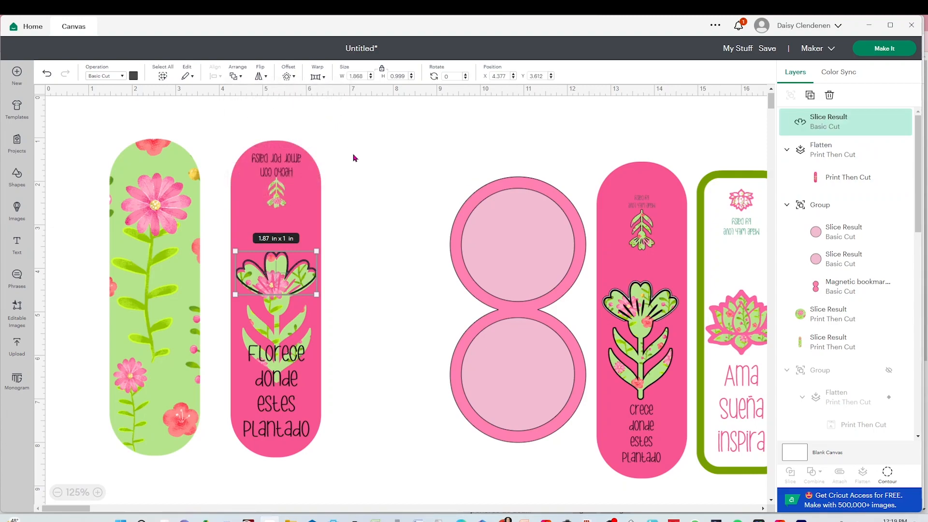
{"action": "key", "text": "Down"}
{"action": "key", "text": "Down"}
{"action": "key", "text": "Down"}
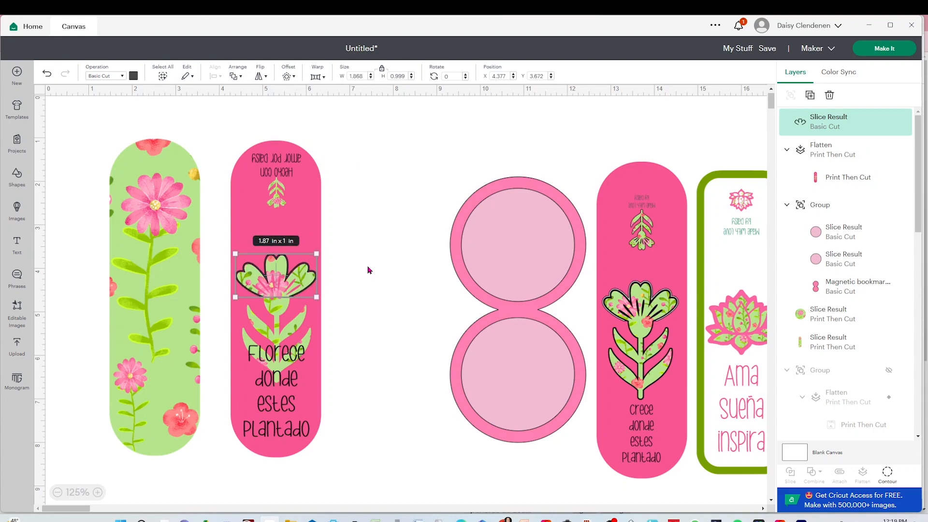
{"action": "left_click", "coordinate": [387, 284]}
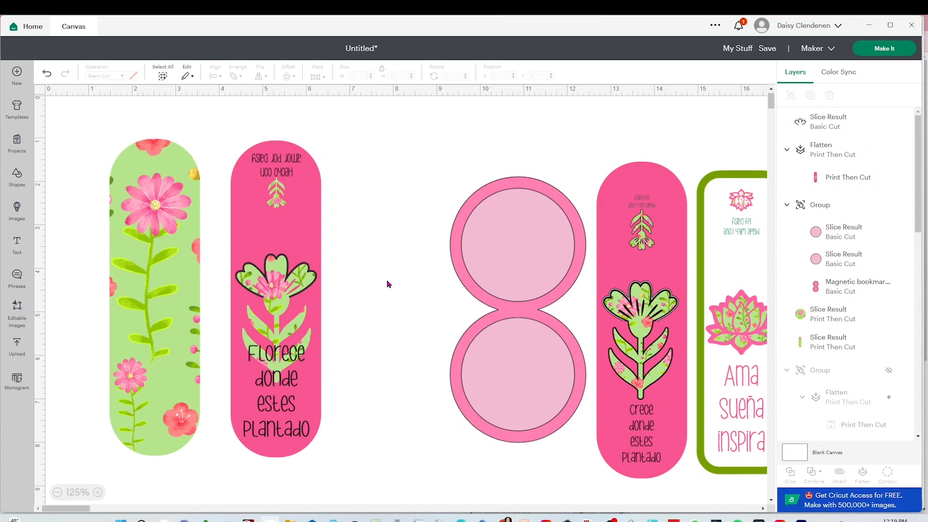
Attach the petal outline to the flattened pink bookmark and shift the attached piece slightly up.
{"action": "left_click_drag", "start_coordinate": [356, 486], "coordinate": [226, 136]}
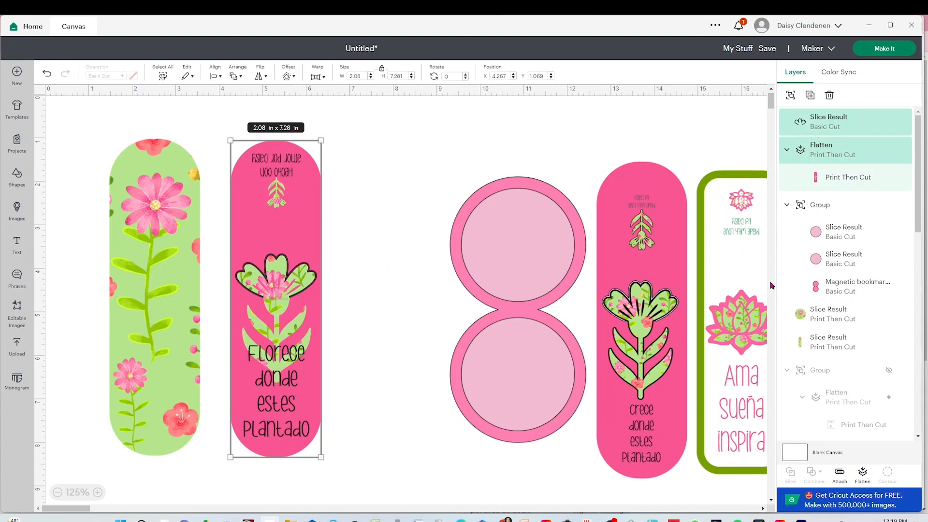
{"action": "left_click", "coordinate": [839, 482]}
{"action": "left_click_drag", "start_coordinate": [277, 317], "coordinate": [285, 294]}
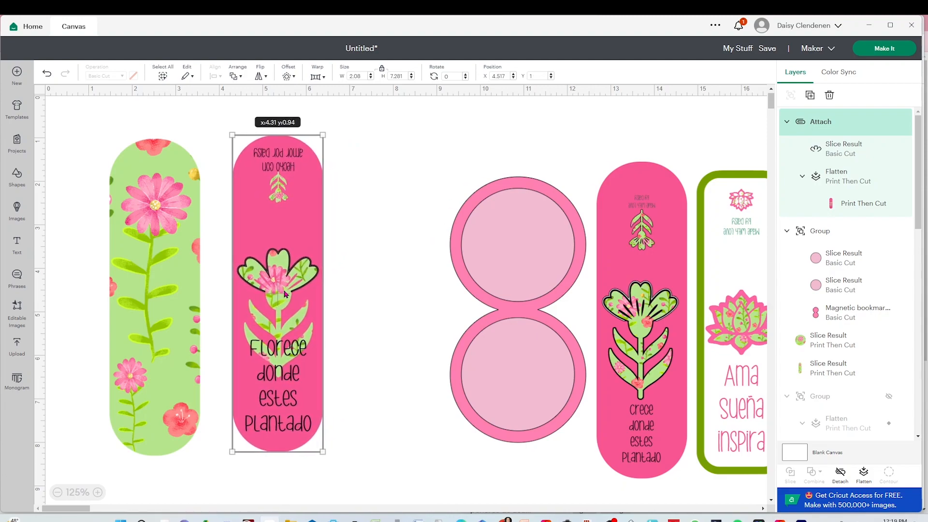
{"action": "left_click", "coordinate": [338, 309]}
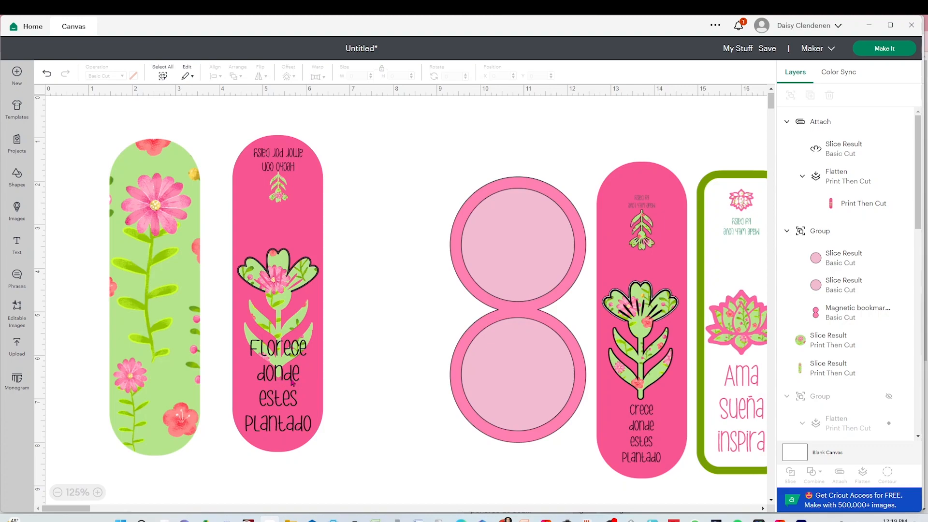
Move the green bookmark slightly toward the pink one and fit the text "Bloom where you are planted" on its lower half at about 1.41 × 2.21 in.
{"action": "left_click_drag", "start_coordinate": [170, 353], "coordinate": [176, 330]}
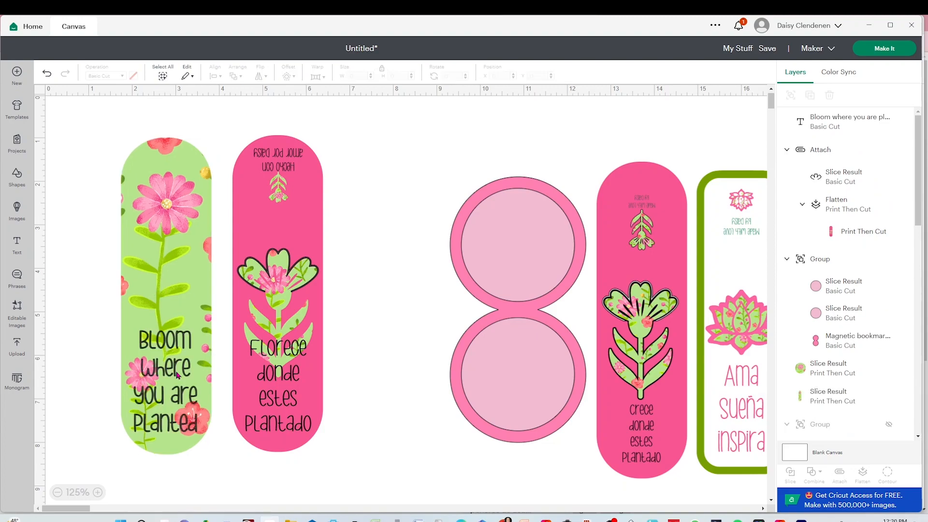
{"action": "left_click", "coordinate": [186, 348]}
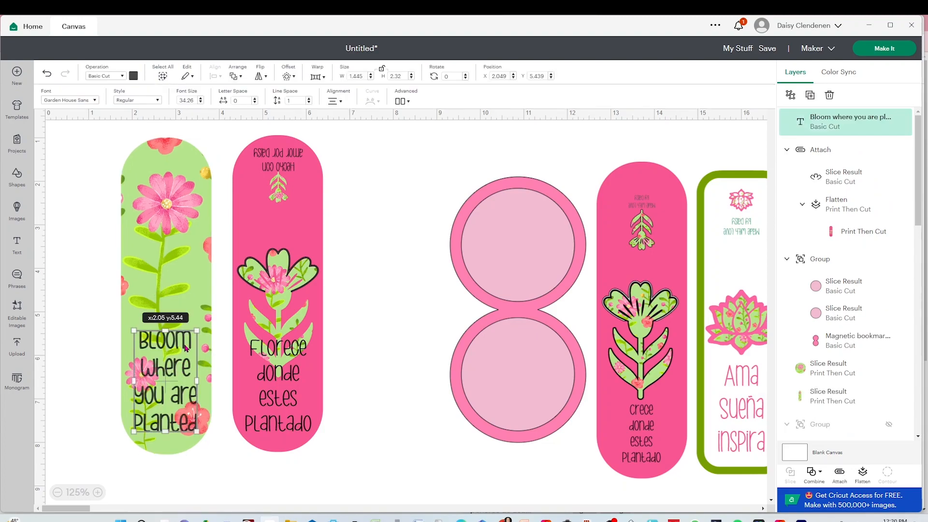
{"action": "left_click_drag", "start_coordinate": [195, 330], "coordinate": [195, 335]}
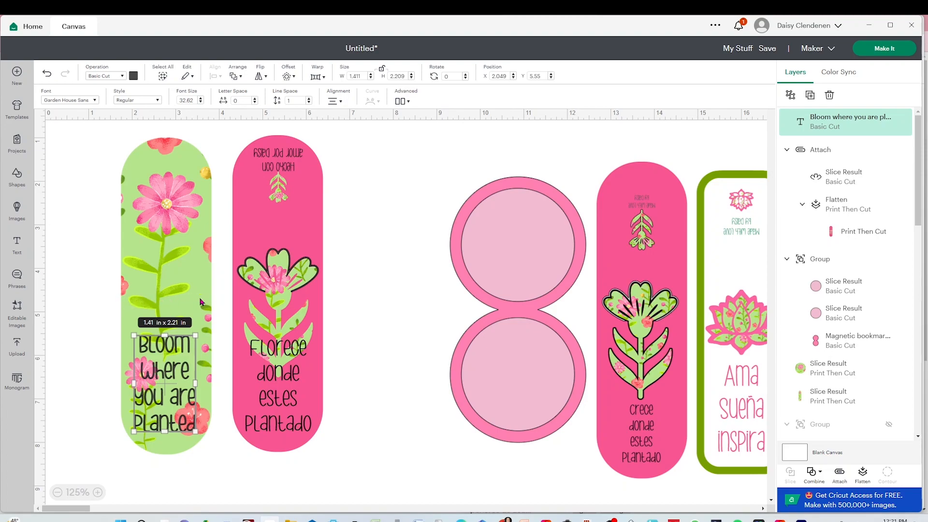
{"action": "left_click_drag", "start_coordinate": [175, 390], "coordinate": [183, 395]}
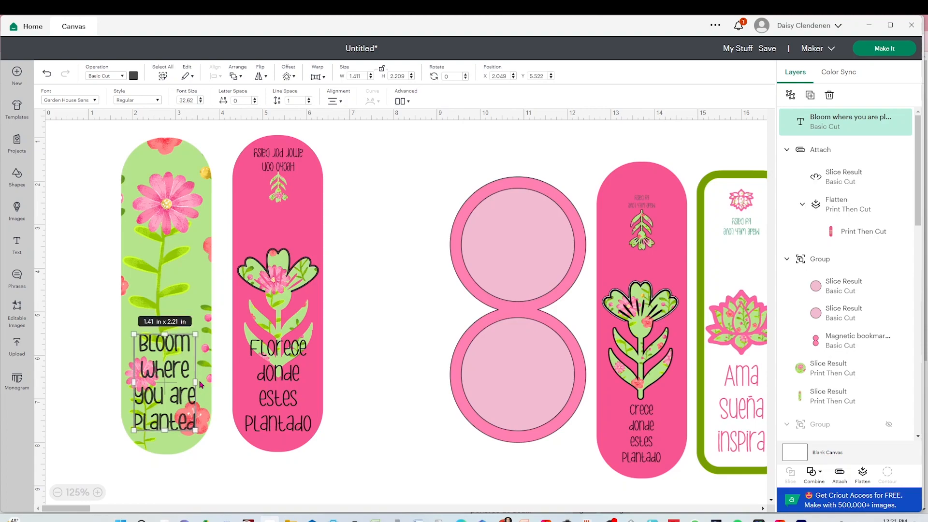
Colour the "Bloom where you are planted" text white and add a rounded, welded offset of about 1.74 × 2.54 in behind it.
{"action": "left_click", "coordinate": [134, 76]}
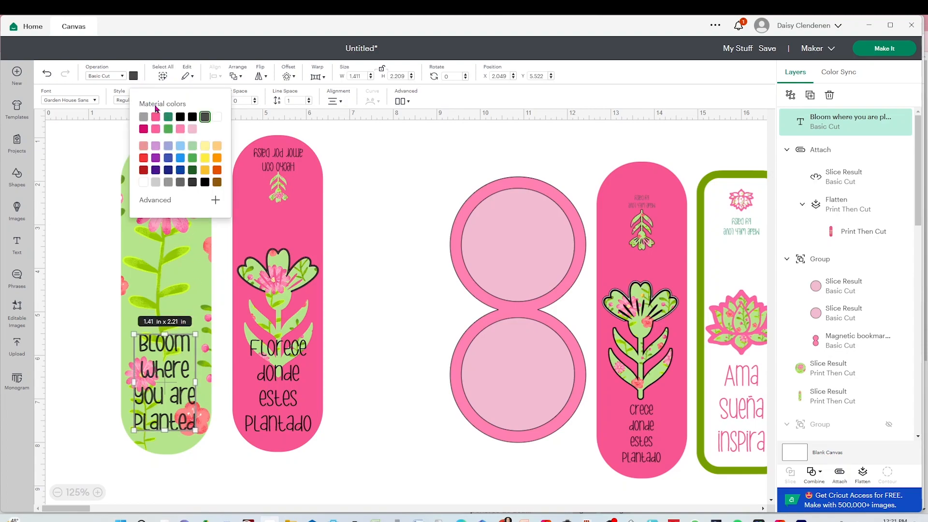
{"action": "left_click", "coordinate": [216, 119]}
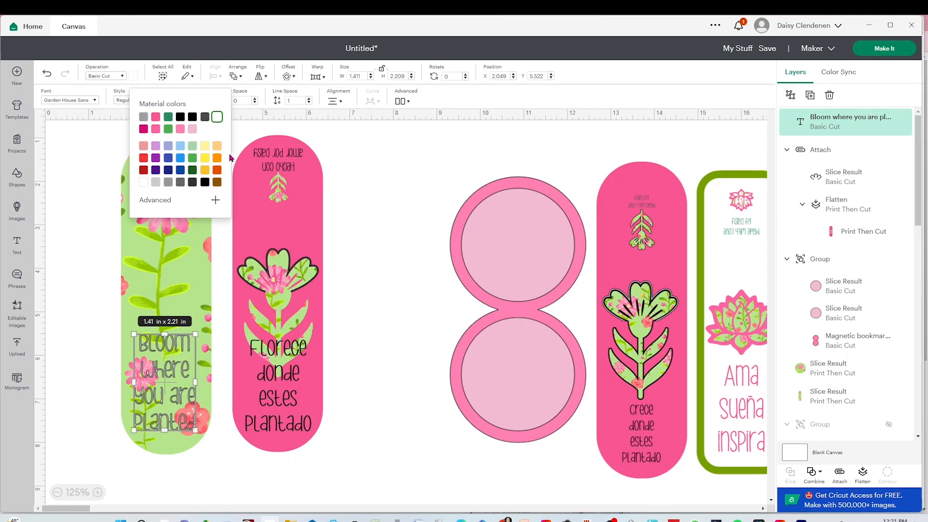
{"action": "left_click", "coordinate": [289, 76]}
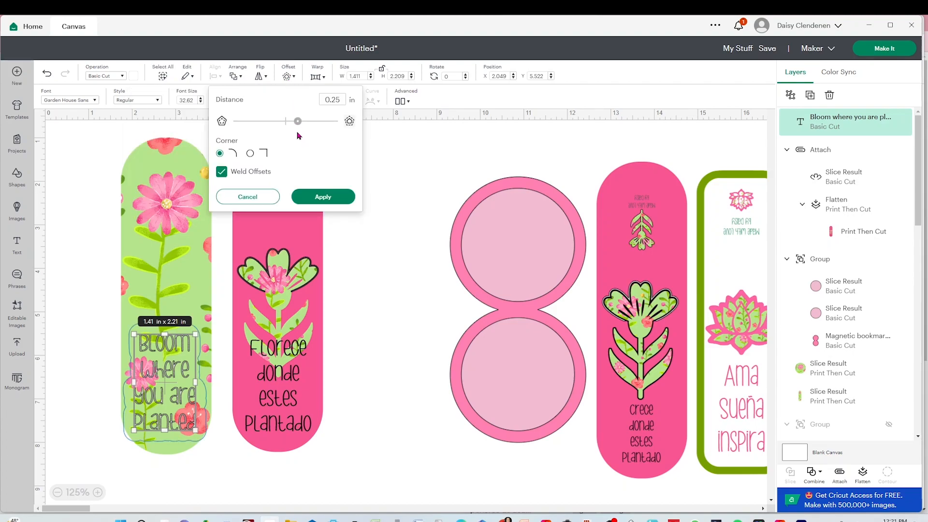
{"action": "left_click_drag", "start_coordinate": [299, 128], "coordinate": [293, 123]}
{"action": "left_click", "coordinate": [321, 197]}
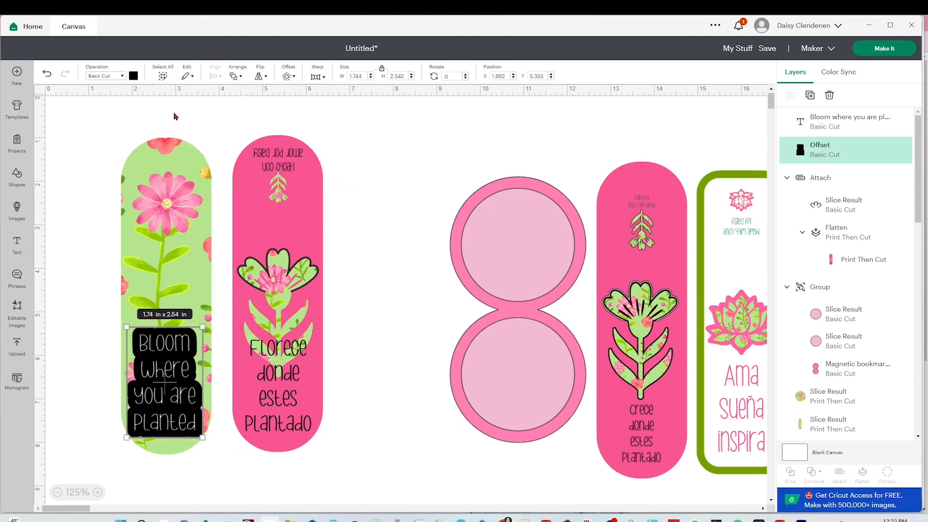
Colour the offset behind the English phrase bright pink.
{"action": "left_click", "coordinate": [133, 76]}
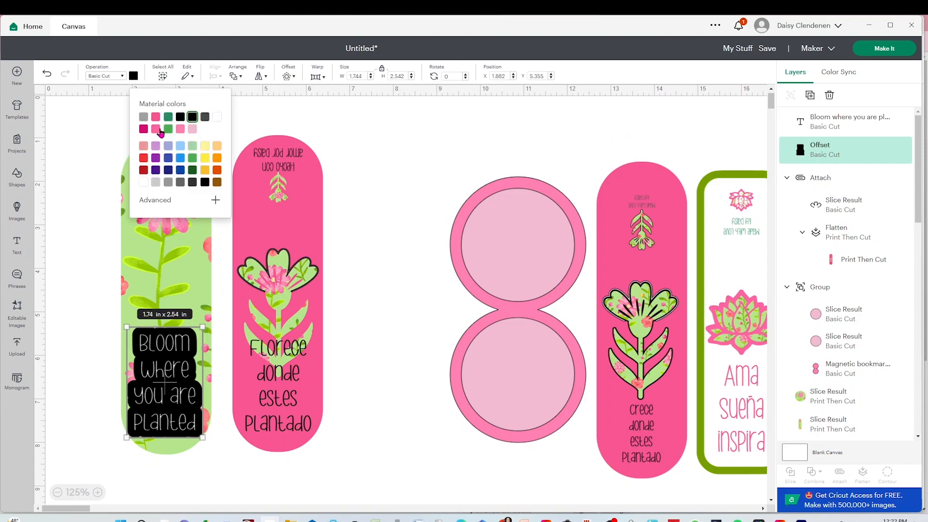
{"action": "left_click", "coordinate": [156, 119]}
{"action": "left_click", "coordinate": [63, 307]}
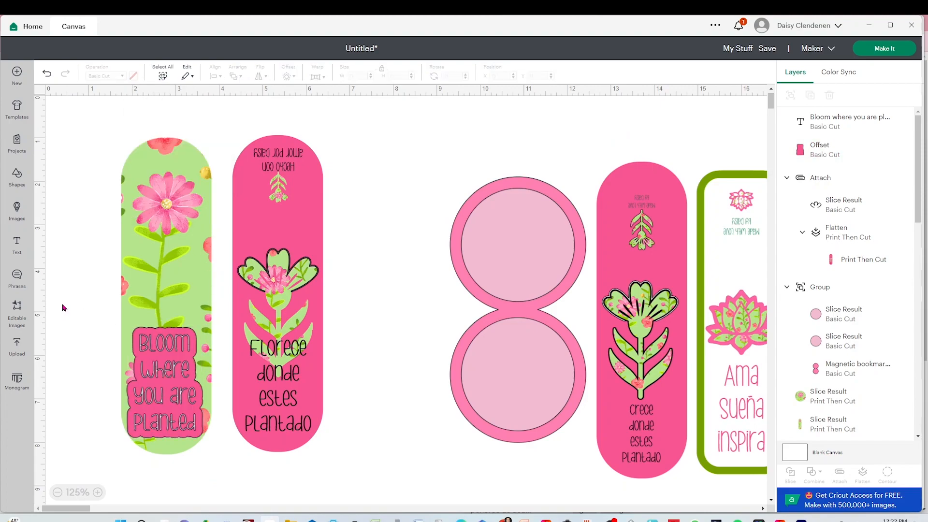
Move the green bookmark aside, shrink the English phrase together with its pink offset, and put the bookmark back behind them.
{"action": "left_click_drag", "start_coordinate": [121, 269], "coordinate": [240, 270]}
{"action": "left_click_drag", "start_coordinate": [117, 305], "coordinate": [195, 449]}
{"action": "left_click_drag", "start_coordinate": [202, 327], "coordinate": [189, 346]}
{"action": "left_click_drag", "start_coordinate": [328, 357], "coordinate": [204, 368]}
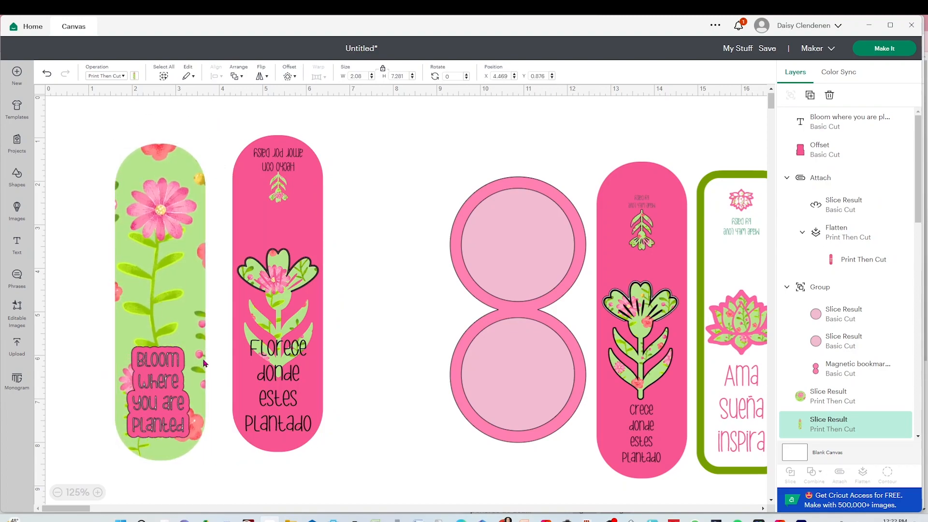
Center the green bookmark, pink offset and phrase horizontally, flatten them into one printable image, and shift the bookmark slightly outward.
{"action": "left_click_drag", "start_coordinate": [79, 135], "coordinate": [208, 482]}
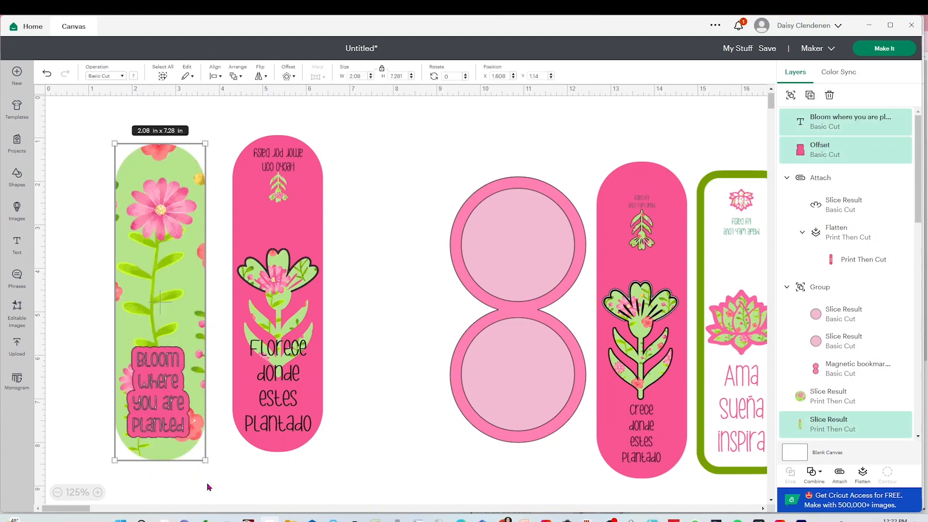
{"action": "left_click", "coordinate": [215, 72]}
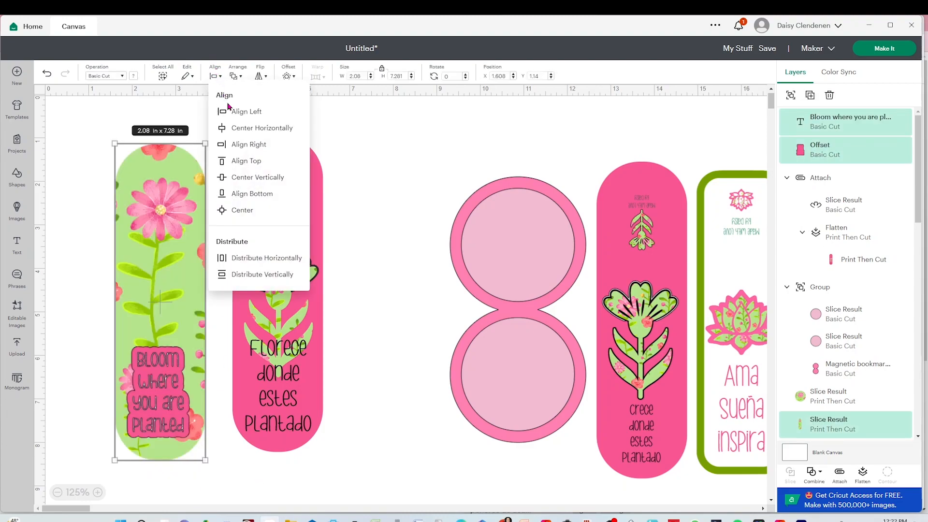
{"action": "left_click", "coordinate": [238, 126]}
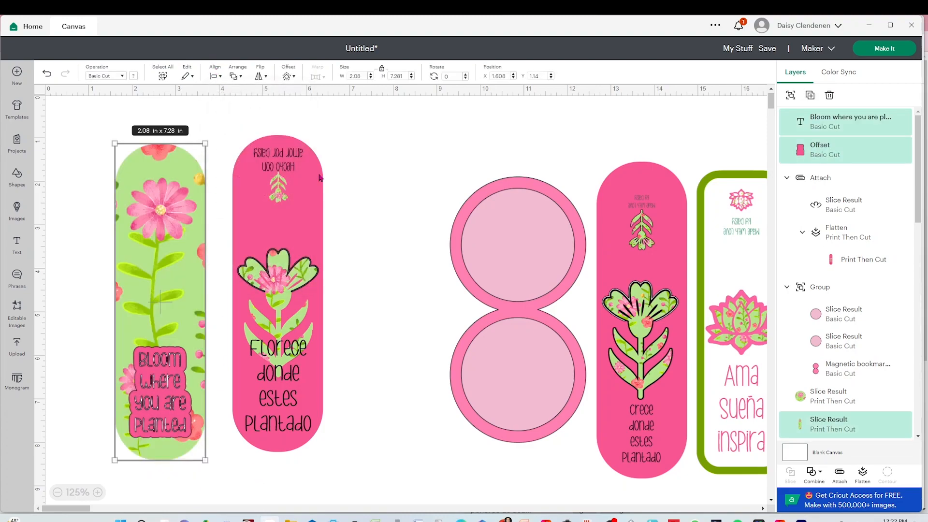
{"action": "left_click", "coordinate": [863, 474]}
{"action": "mouse_move", "coordinate": [165, 306]}
{"action": "left_mouse_down"}
{"action": "mouse_move", "coordinate": [138, 291]}
{"action": "mouse_move", "coordinate": [151, 293]}
{"action": "left_mouse_up"}
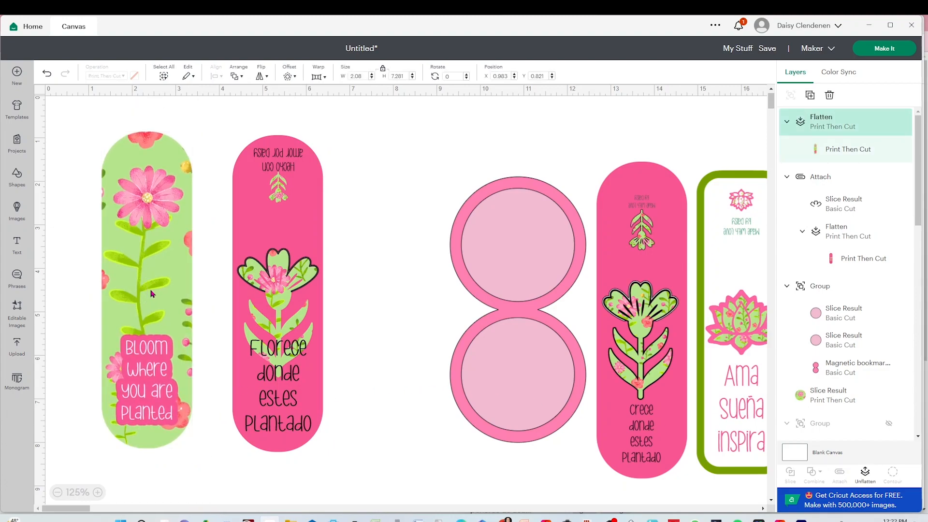
Move the pink bookmark close beside the green one, shift the double-circle template toward them, and select its group.
{"action": "left_click_drag", "start_coordinate": [296, 310], "coordinate": [261, 311]}
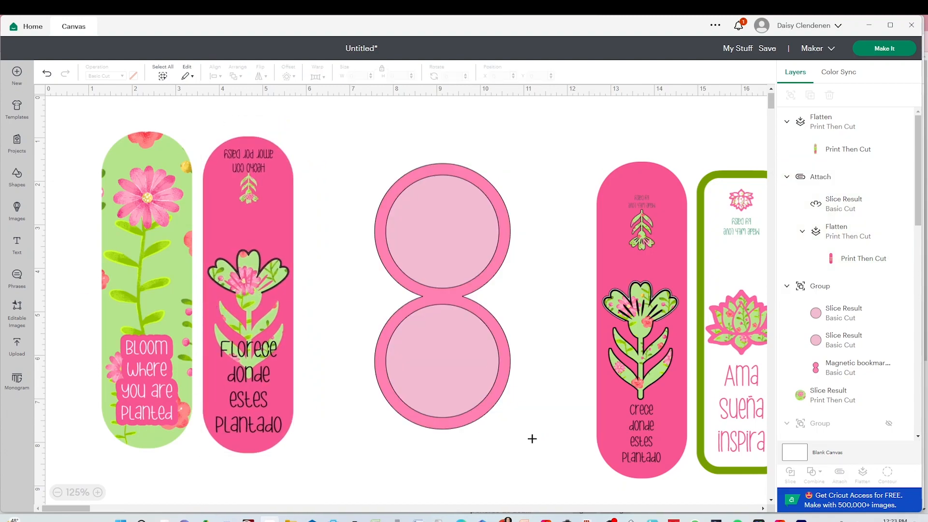
{"action": "left_click_drag", "start_coordinate": [427, 262], "coordinate": [395, 265]}
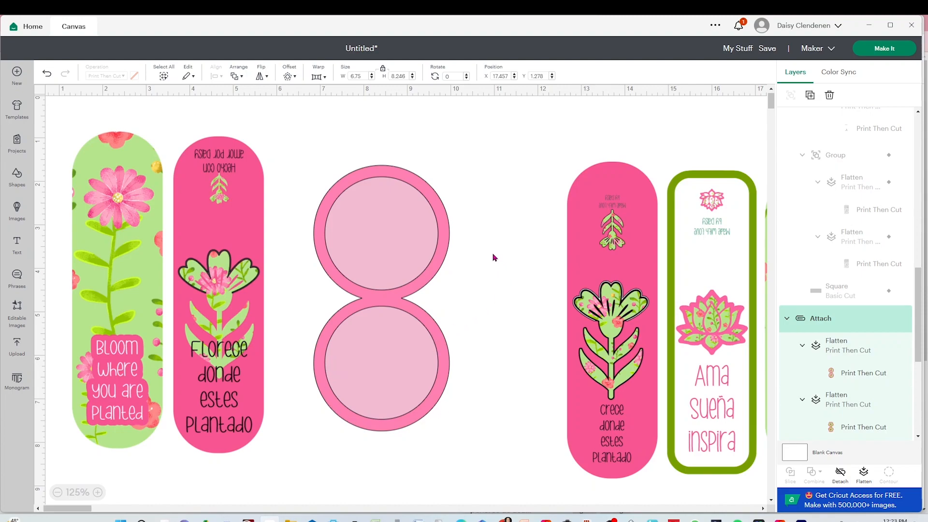
{"action": "left_click", "coordinate": [406, 231]}
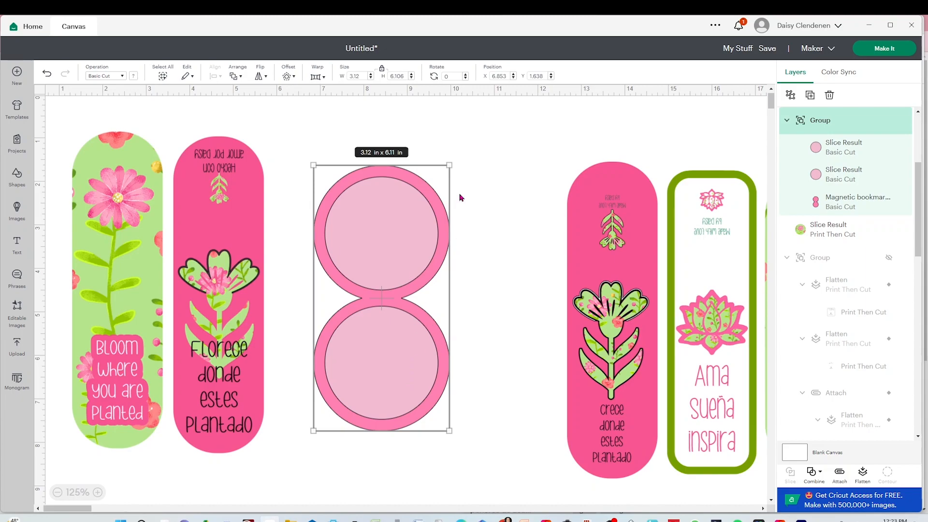
Ungroup the double-circle template and pull one light-pink inner circle apart from the dark-pink base.
{"action": "left_click", "coordinate": [790, 94]}
{"action": "left_click", "coordinate": [488, 248]}
{"action": "left_click_drag", "start_coordinate": [374, 400], "coordinate": [478, 405]}
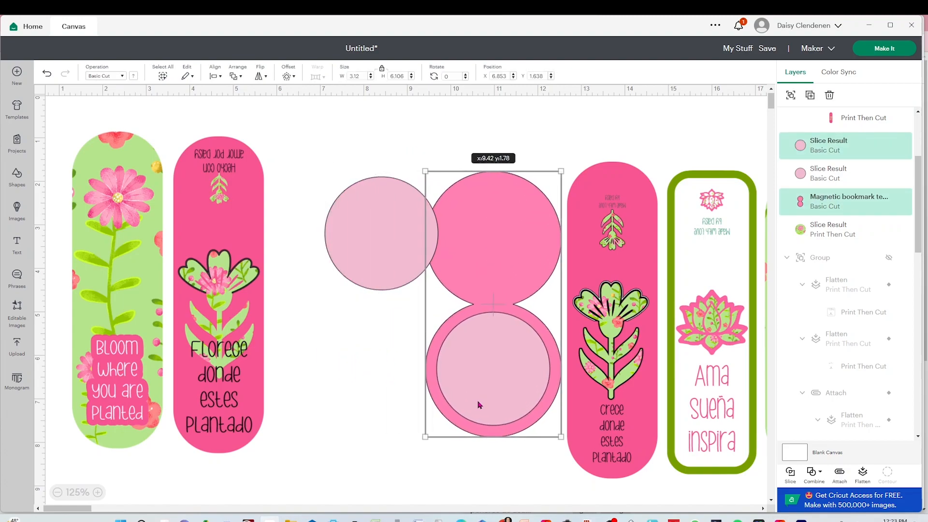
{"action": "left_click_drag", "start_coordinate": [373, 234], "coordinate": [334, 239]}
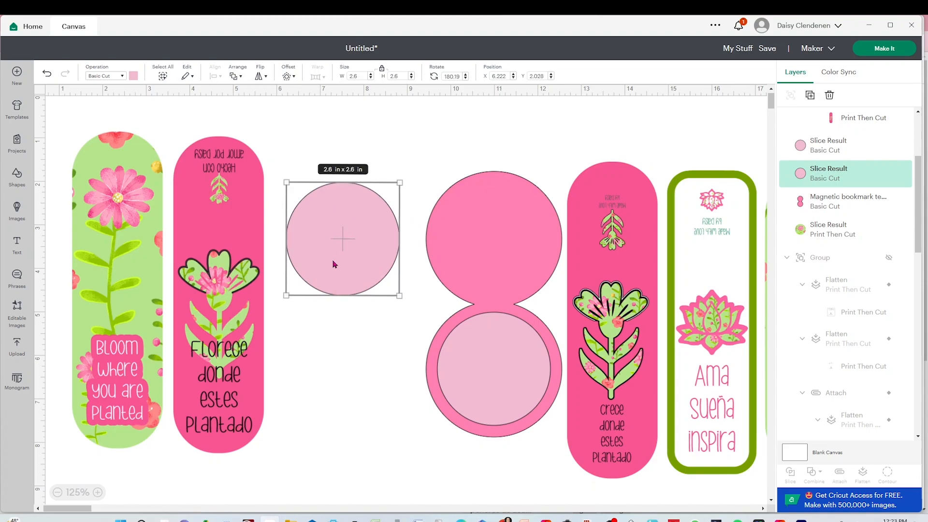
Position the green floral pattern and the loose circle so a large flower is framed, and slice the circle from the pattern.
{"action": "left_click_drag", "start_coordinate": [377, 379], "coordinate": [377, 356]}
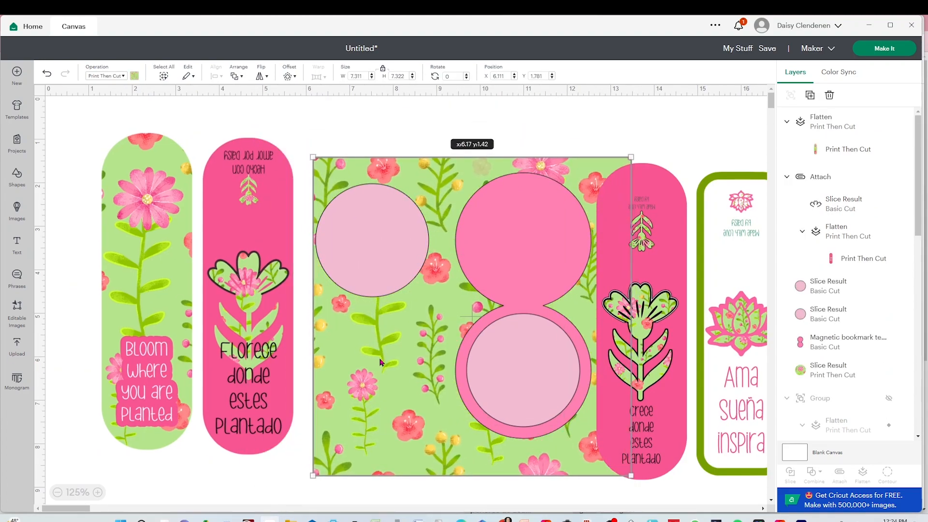
{"action": "mouse_move", "coordinate": [374, 229]}
{"action": "left_mouse_down"}
{"action": "mouse_move", "coordinate": [400, 314]}
{"action": "mouse_move", "coordinate": [386, 228]}
{"action": "left_mouse_up"}
{"action": "left_click_drag", "start_coordinate": [335, 134], "coordinate": [408, 268]}
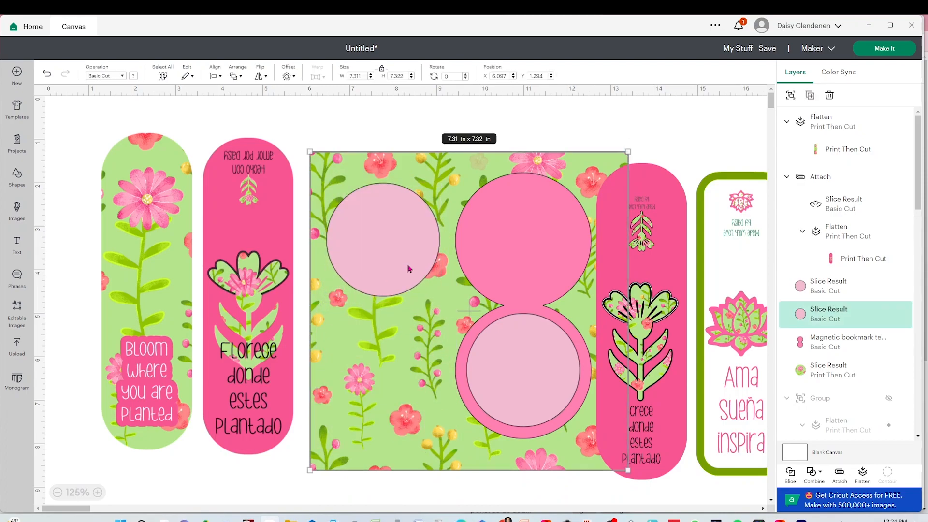
{"action": "left_click", "coordinate": [789, 477]}
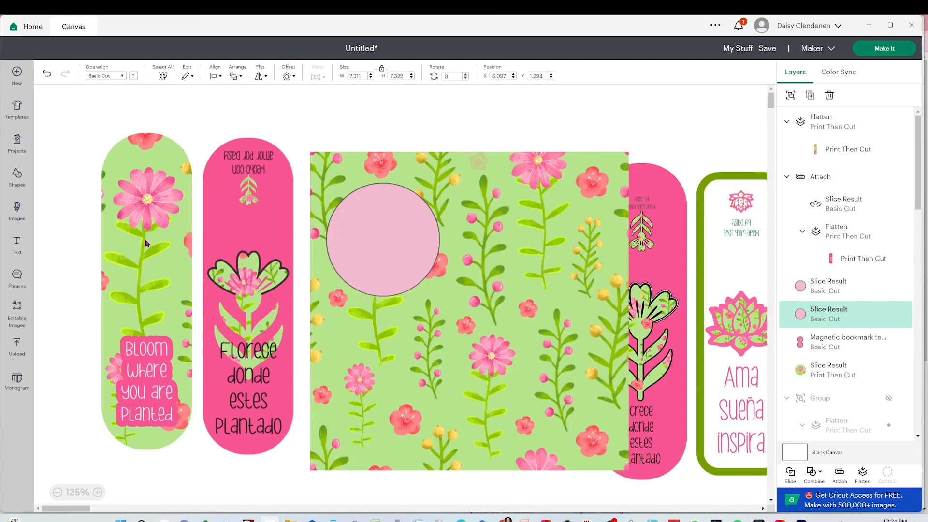
Delete the leftover floral pattern and the leftover light-pink circle, keeping only the floral circle.
{"action": "left_click_drag", "start_coordinate": [370, 364], "coordinate": [386, 383]}
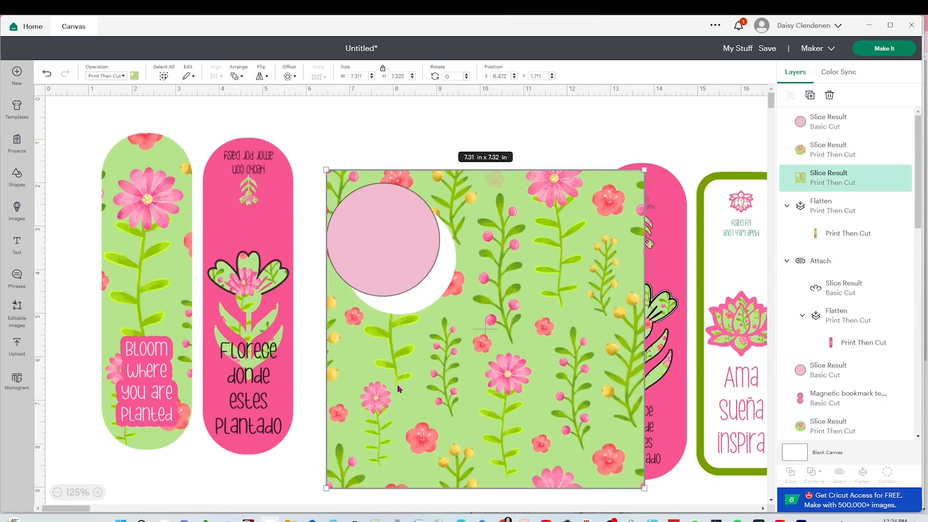
{"action": "key", "text": "Delete"}
{"action": "left_click_drag", "start_coordinate": [383, 244], "coordinate": [395, 408]}
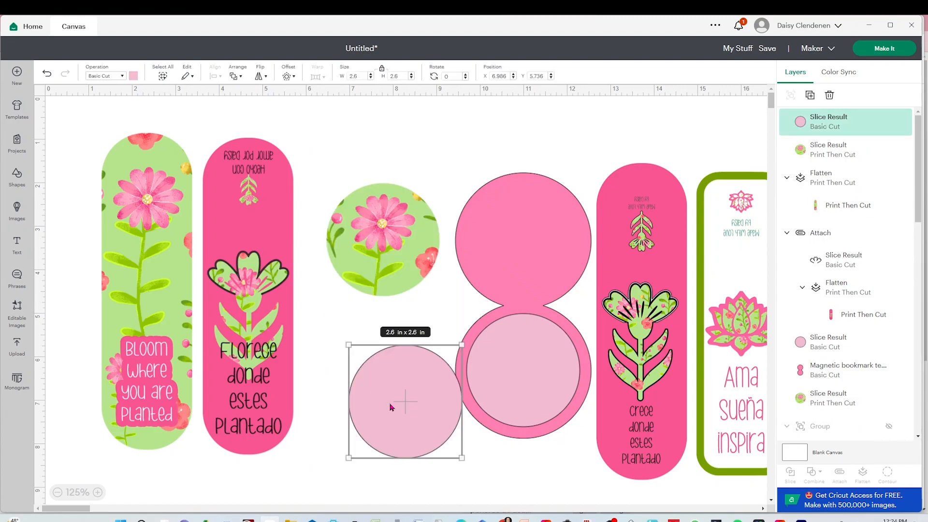
{"action": "key", "text": "Delete"}
Align the double-circle base behind the floral circle and remove the remaining light-pink circle.
{"action": "left_click_drag", "start_coordinate": [528, 273], "coordinate": [390, 272]}
{"action": "left_click", "coordinate": [506, 220]}
{"action": "left_click", "coordinate": [424, 359]}
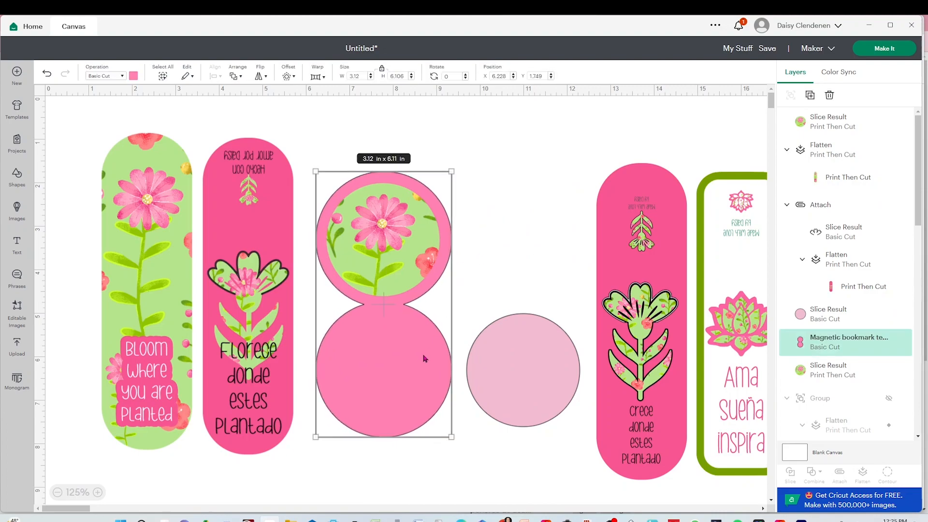
{"action": "key", "text": "Left"}
{"action": "key", "text": "Left"}
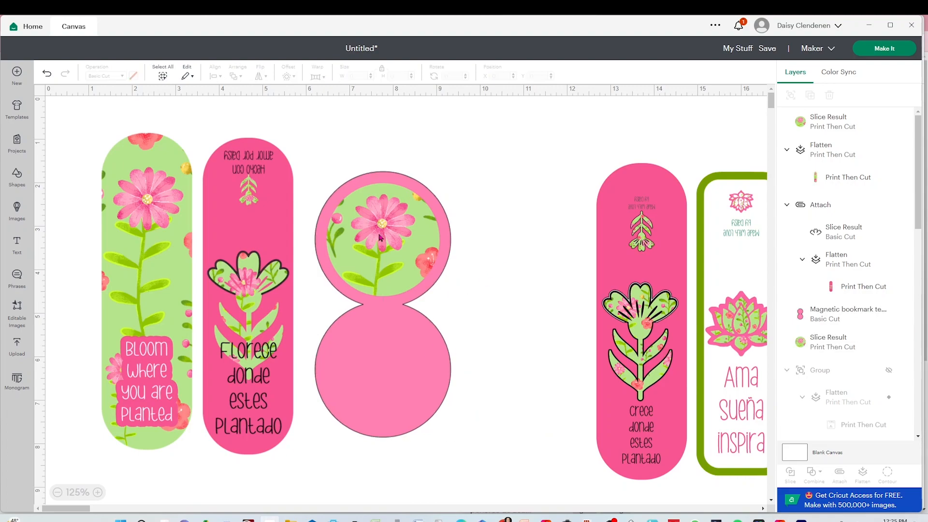
Duplicate the floral circle and place the copy inside the lower circle of the base.
{"action": "left_click", "coordinate": [378, 234]}
{"action": "right_click", "coordinate": [379, 236]}
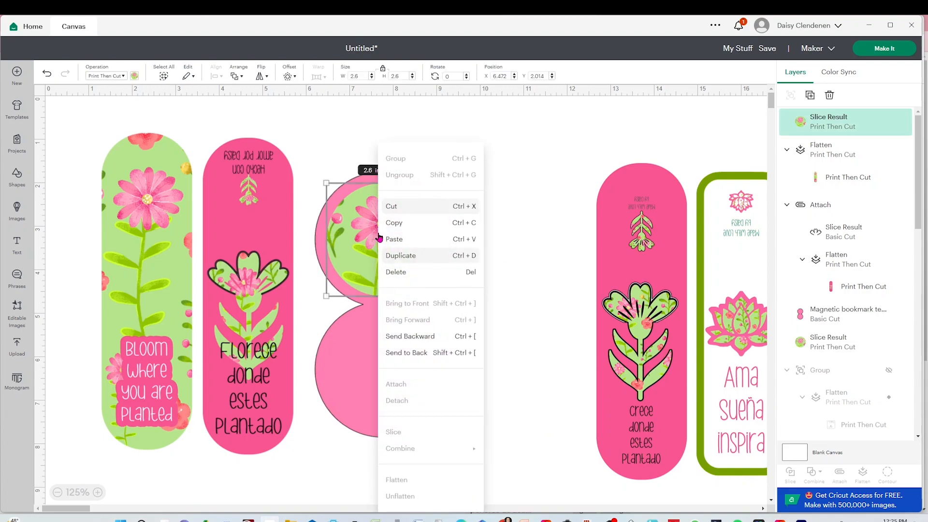
{"action": "left_click", "coordinate": [400, 255]}
{"action": "left_click_drag", "start_coordinate": [156, 189], "coordinate": [399, 373]}
{"action": "left_click", "coordinate": [461, 285]}
Rotate the upper floral circle by 180 degrees.
{"action": "left_click", "coordinate": [390, 215]}
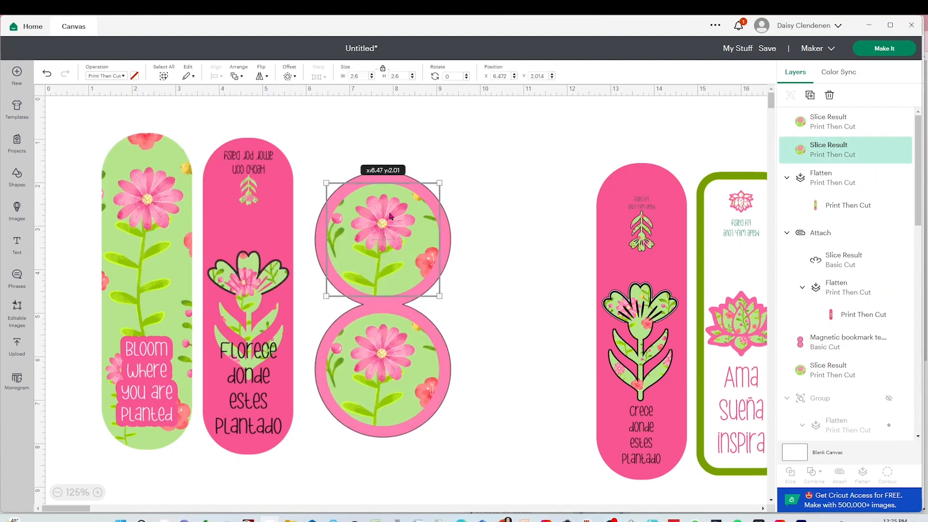
{"action": "left_click", "coordinate": [450, 76]}
{"action": "type", "text": "180"}
{"action": "key", "text": "Return"}
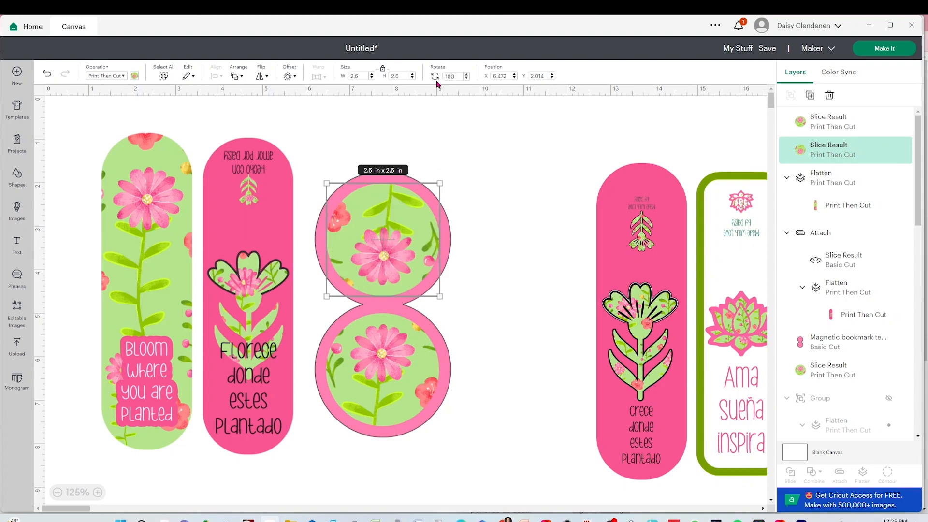
{"action": "left_click", "coordinate": [502, 339]}
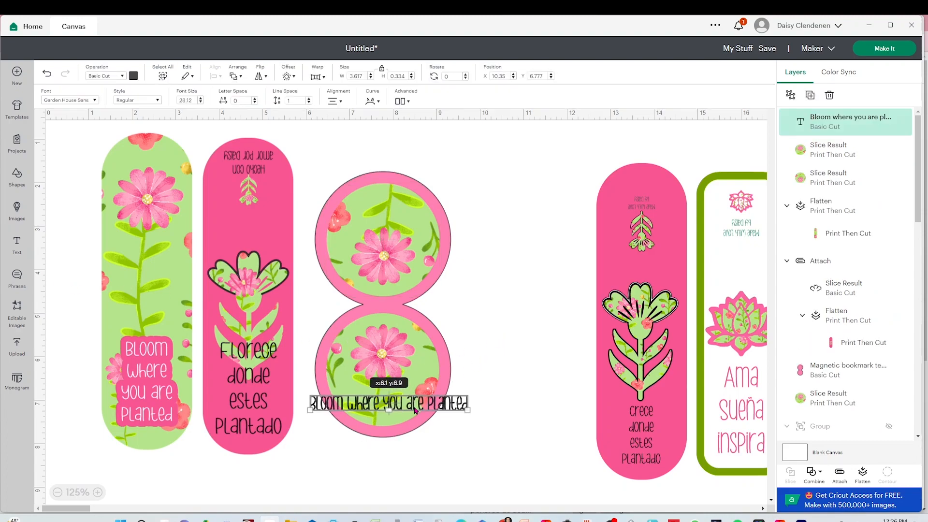
Place the phrase "Bloom where you are planted" over the lower floral circle and curve it upward.
{"action": "left_click_drag", "start_coordinate": [414, 405], "coordinate": [414, 407]}
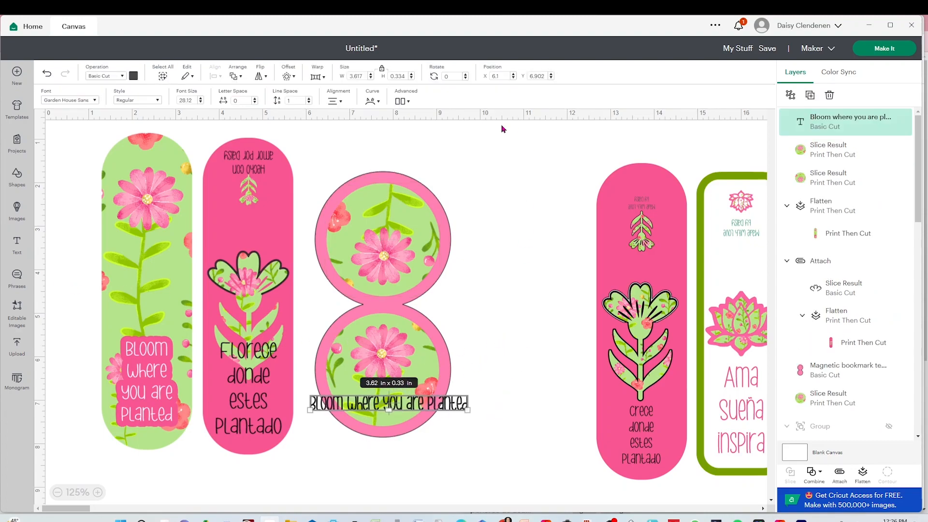
{"action": "left_click", "coordinate": [370, 100]}
{"action": "left_click_drag", "start_coordinate": [367, 149], "coordinate": [337, 150]}
{"action": "left_click_drag", "start_coordinate": [415, 362], "coordinate": [410, 388]}
Refine the phrase's curve, size and position so it follows the inner bottom edge of the lower floral circle.
{"action": "left_click", "coordinate": [371, 104]}
{"action": "left_click_drag", "start_coordinate": [337, 149], "coordinate": [333, 150]}
{"action": "left_click_drag", "start_coordinate": [389, 418], "coordinate": [390, 410]}
{"action": "left_click_drag", "start_coordinate": [452, 358], "coordinate": [434, 367]}
{"action": "left_click_drag", "start_coordinate": [403, 411], "coordinate": [407, 411]}
{"action": "left_click", "coordinate": [371, 100]}
{"action": "left_click_drag", "start_coordinate": [334, 149], "coordinate": [339, 150]}
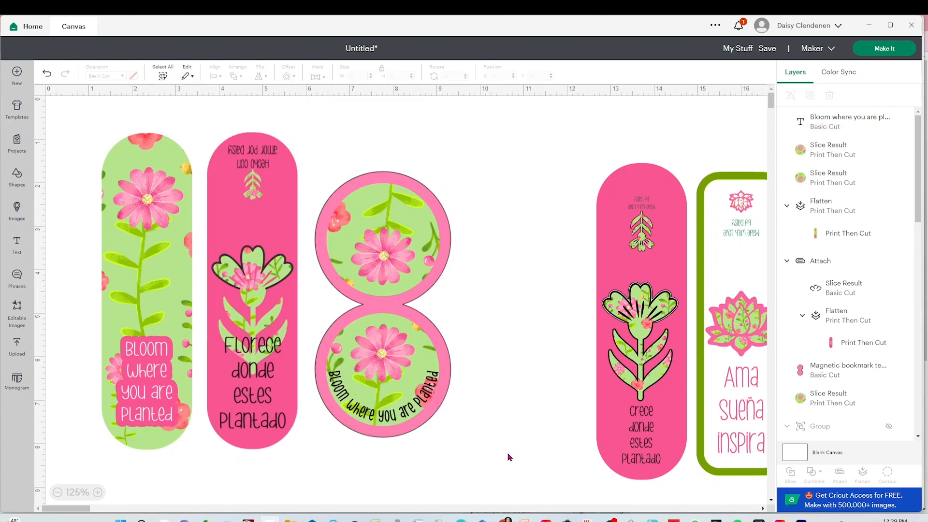
Flatten the double-circle base, both floral circles and the curved phrase into one printable image.
{"action": "left_click_drag", "start_coordinate": [508, 457], "coordinate": [332, 180]}
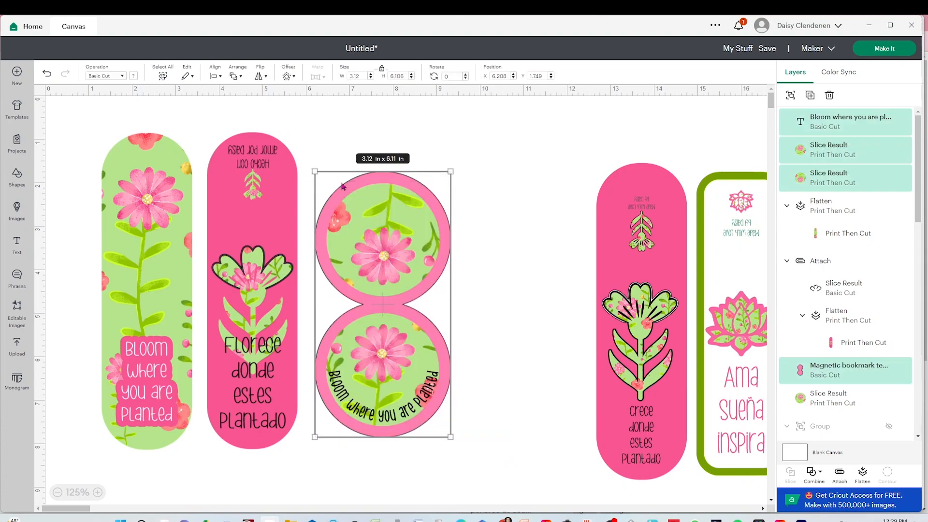
{"action": "left_click", "coordinate": [863, 475]}
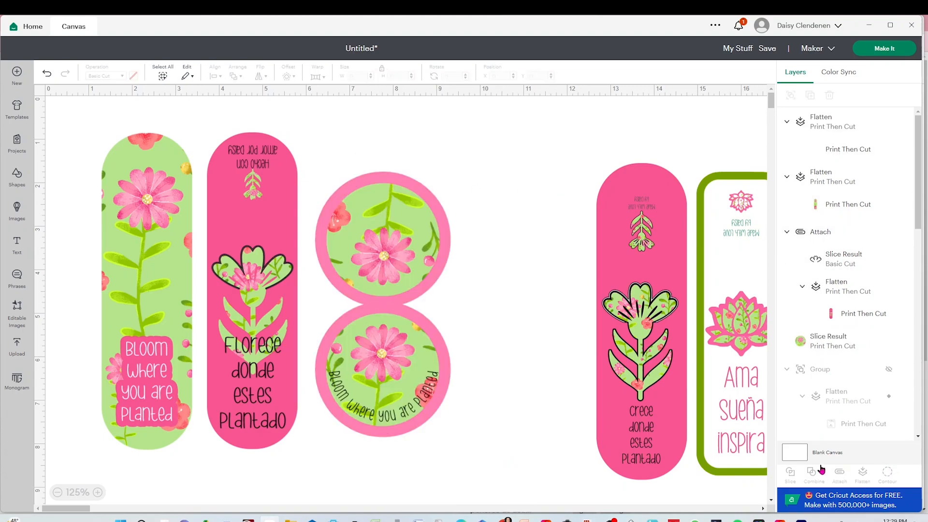
{"action": "left_click", "coordinate": [507, 351]}
{"action": "left_click_drag", "start_coordinate": [391, 392], "coordinate": [391, 391]}
{"action": "left_click", "coordinate": [486, 339]}
{"action": "scroll", "coordinate": [485, 338], "scroll_direction": "down", "scroll_amount": 7}
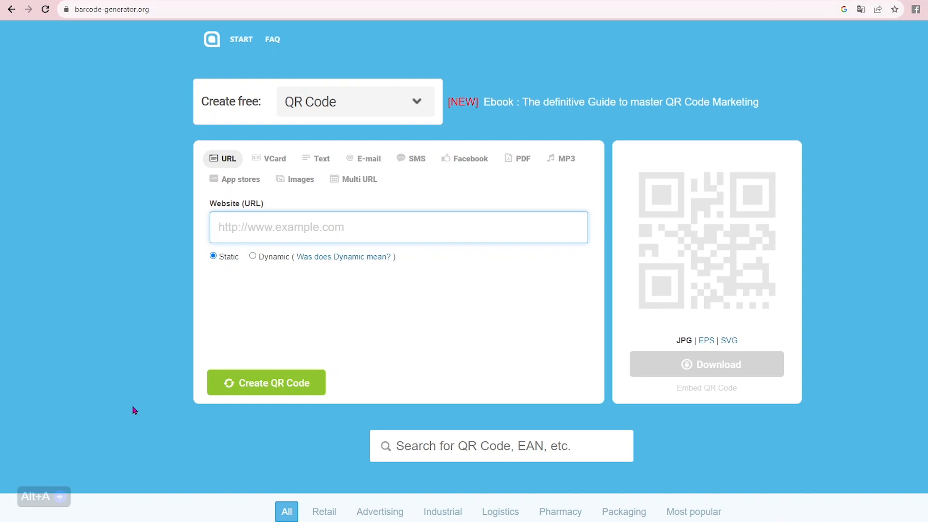
{"action": "type", "text": "www.daisymultifacetica.com"}
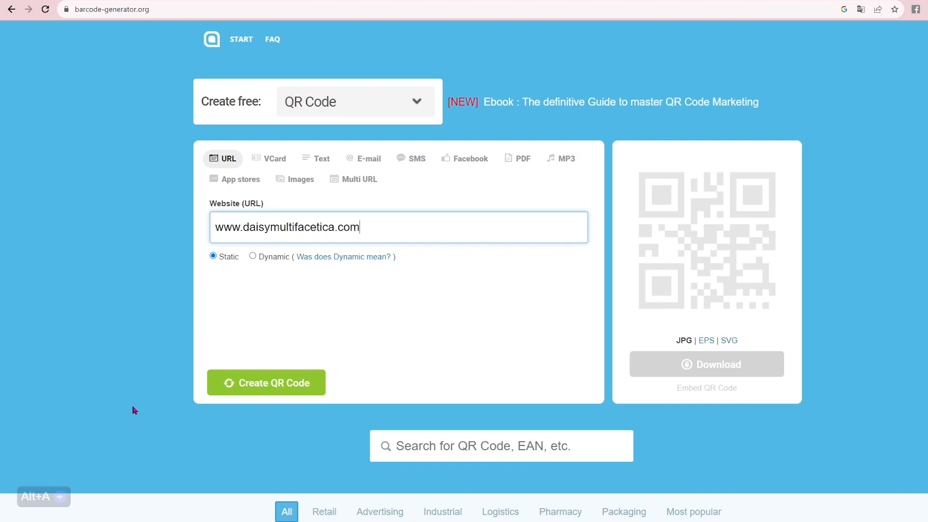
{"action": "left_click", "coordinate": [410, 102]}
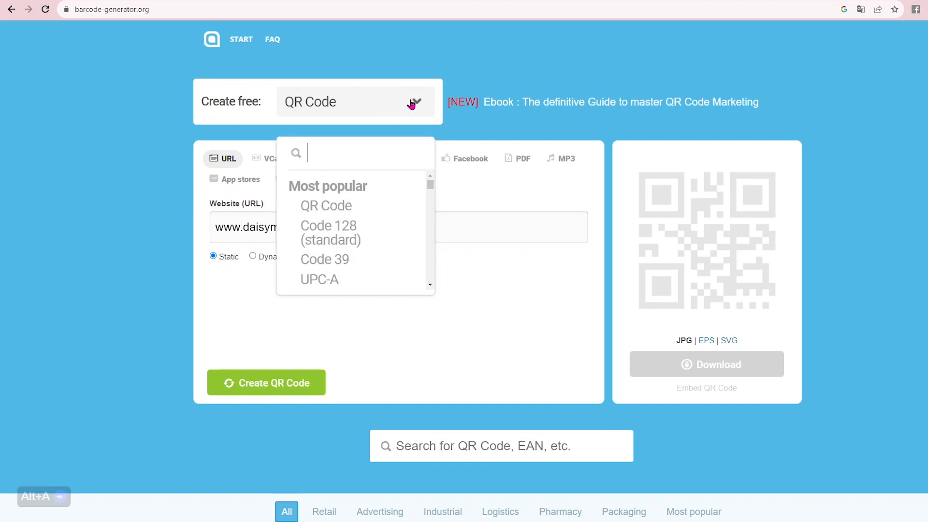
{"action": "left_click", "coordinate": [349, 213]}
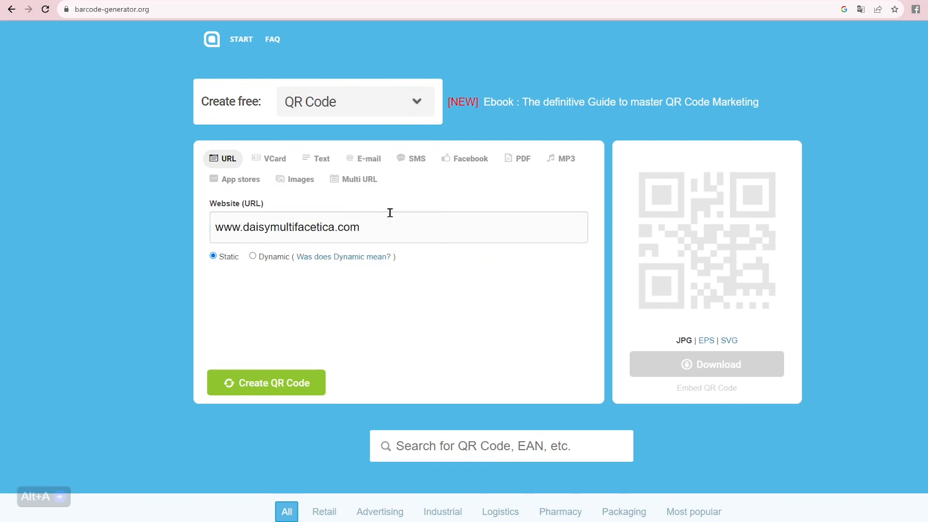
{"action": "left_click", "coordinate": [275, 393]}
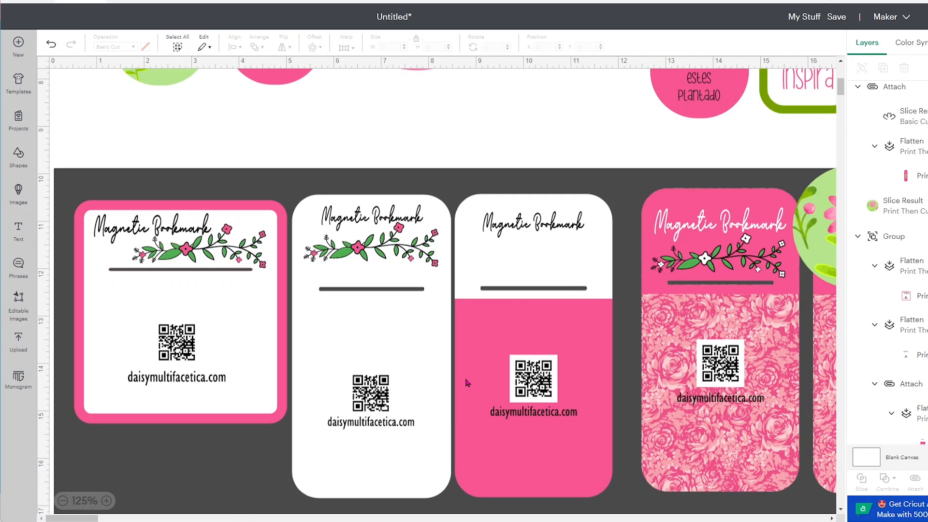
Switch back to the Cricut Design Space canvas and insert a square among the finished bookmarks.
{"action": "left_click", "coordinate": [467, 383]}
{"action": "scroll", "coordinate": [531, 290], "scroll_direction": "up", "scroll_amount": 8}
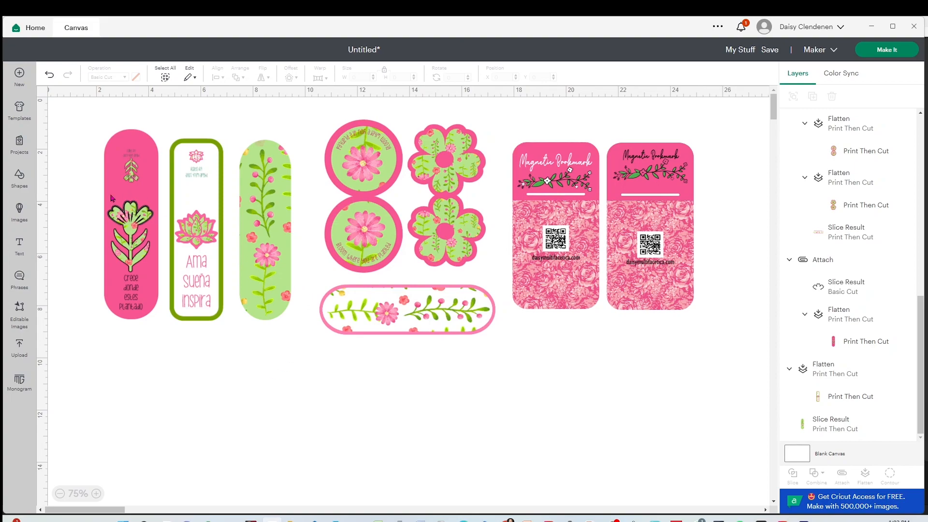
{"action": "left_click", "coordinate": [28, 181]}
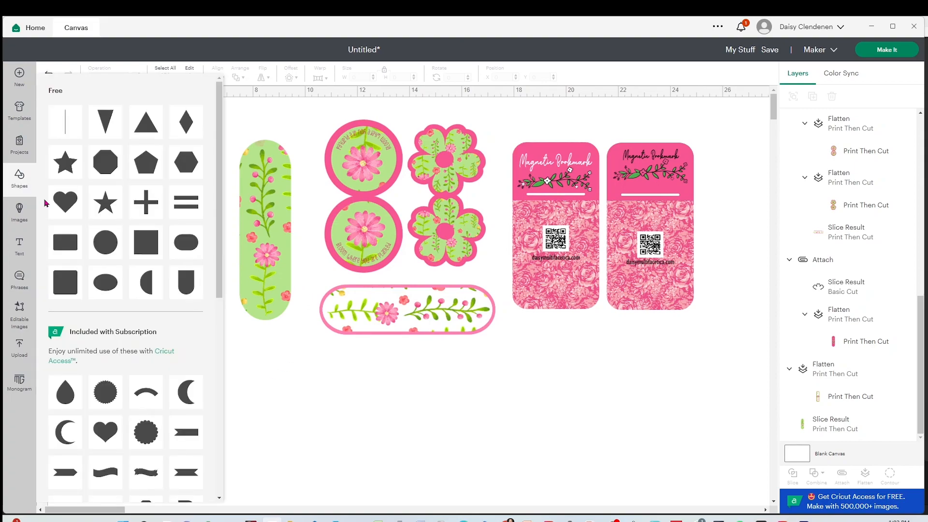
{"action": "left_click", "coordinate": [145, 251]}
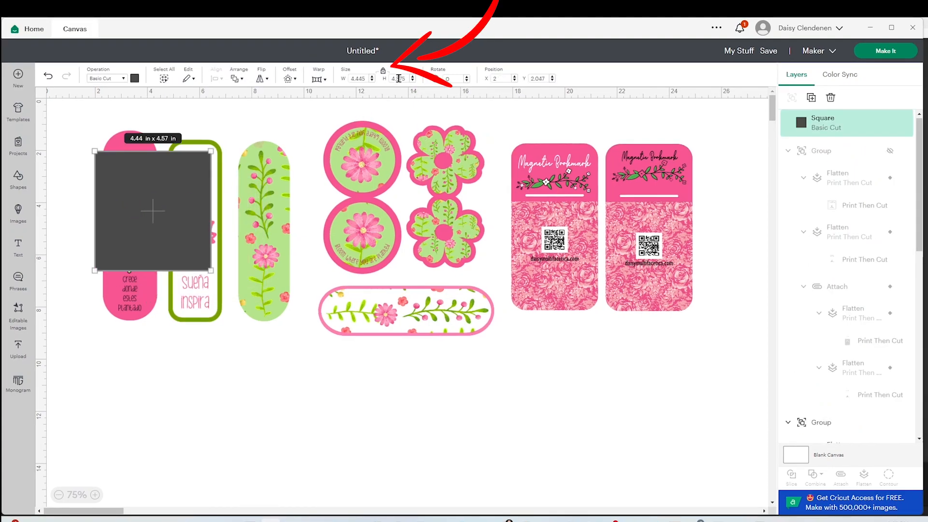
Unlock the square's proportions and set it to 6.75 in wide by 9.25 in high.
{"action": "left_click", "coordinate": [385, 73]}
{"action": "left_click_drag", "start_coordinate": [371, 78], "coordinate": [308, 79]}
{"action": "type", "text": "6"}
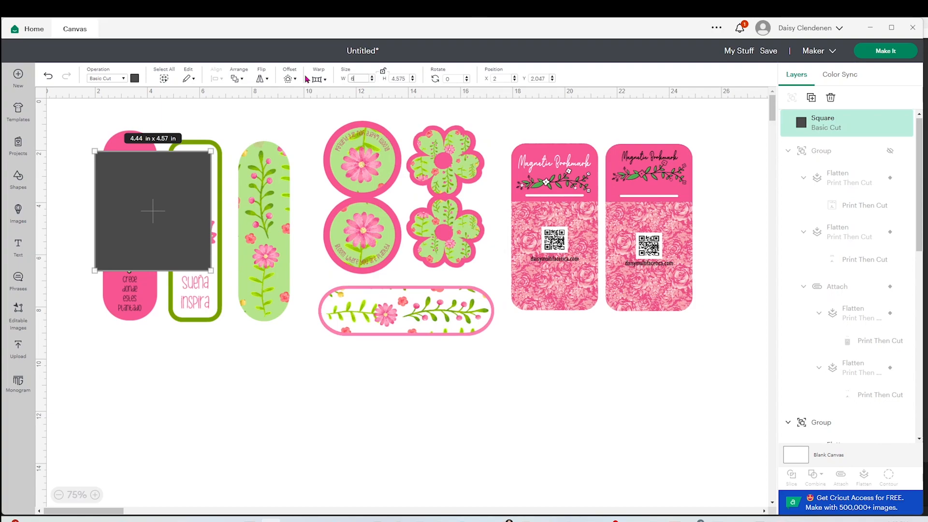
{"action": "type", "text": ".75"}
{"action": "key", "text": "Tab"}
{"action": "type", "text": "9.2"}
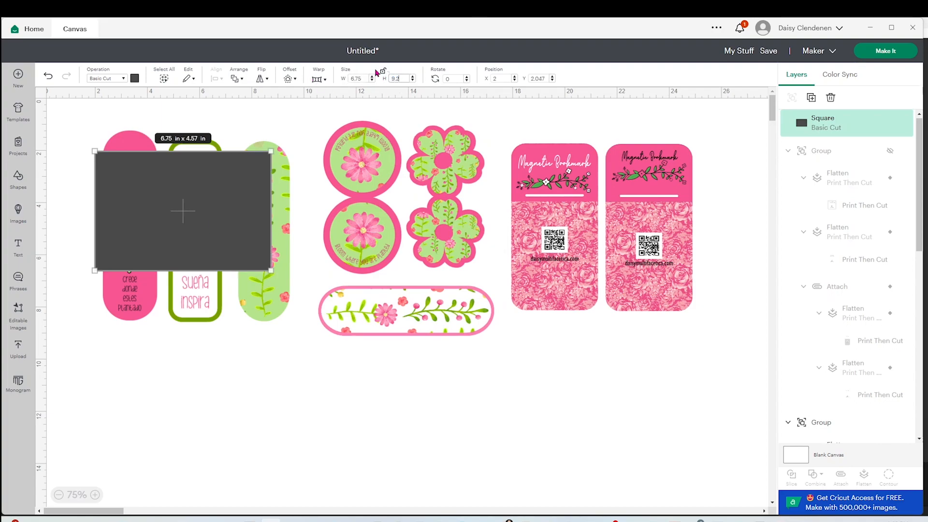
{"action": "type", "text": "5"}
{"action": "key", "text": "Return"}
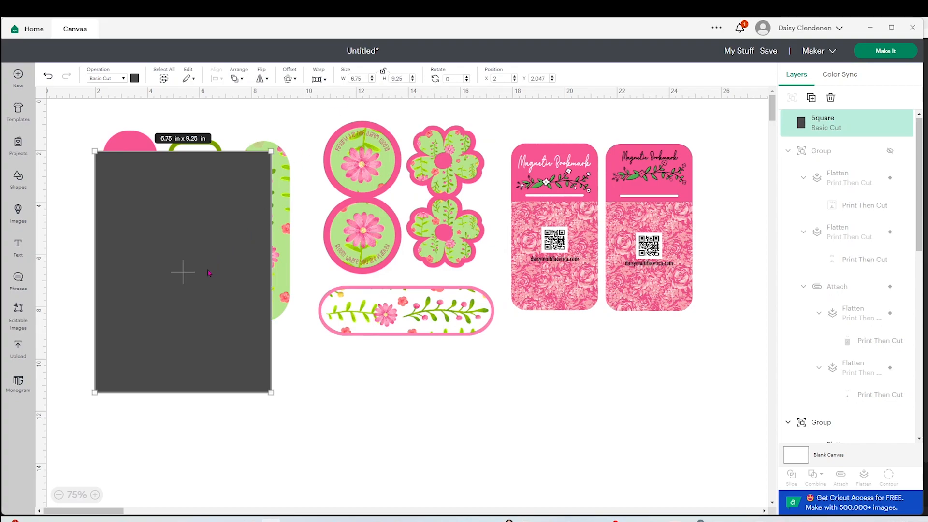
Send the guide rectangle behind the vertical bookmarks and arrange them with a copy of the horizontal bookmark inside its area.
{"action": "left_click_drag", "start_coordinate": [196, 276], "coordinate": [210, 261]}
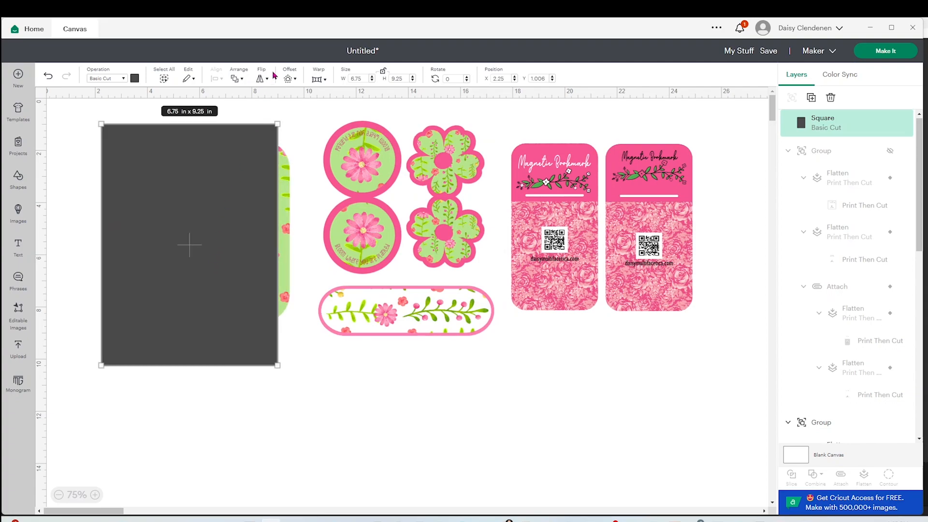
{"action": "left_click", "coordinate": [238, 79]}
{"action": "left_click", "coordinate": [270, 154]}
{"action": "left_click", "coordinate": [131, 289]}
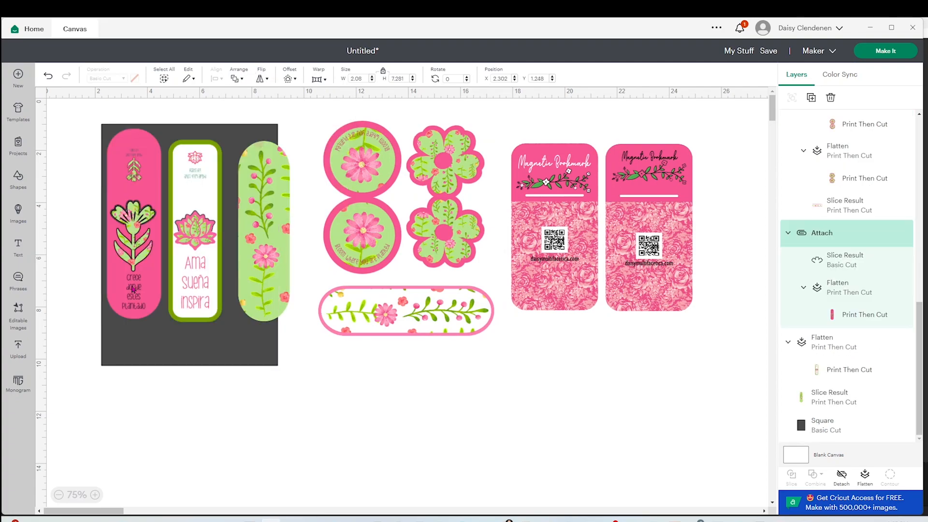
{"action": "left_click_drag", "start_coordinate": [187, 287], "coordinate": [180, 284]}
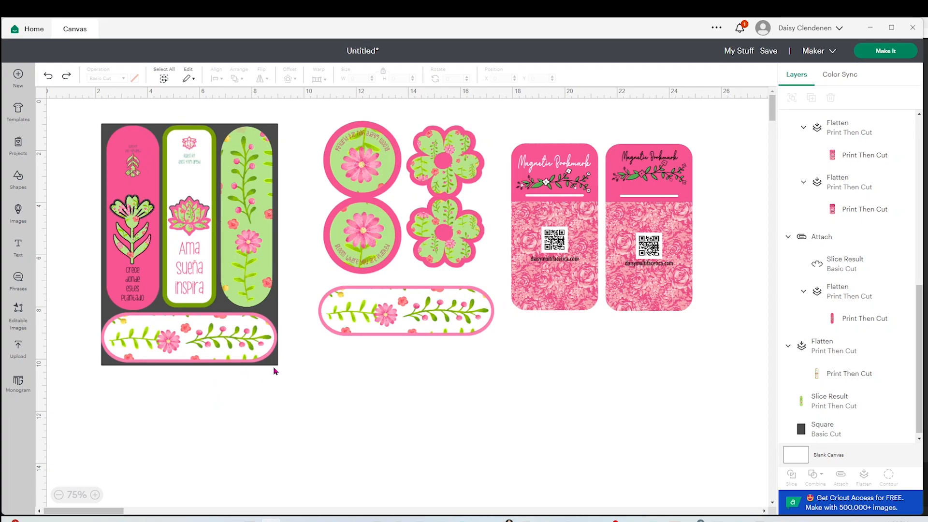
Move the guide rectangle behind the circle and flower bookmarks, and attach the first set of four bookmarks.
{"action": "mouse_move", "coordinate": [273, 369]}
{"action": "left_mouse_down"}
{"action": "mouse_move", "coordinate": [448, 350]}
{"action": "mouse_move", "coordinate": [513, 359]}
{"action": "left_mouse_up"}
{"action": "mouse_move", "coordinate": [291, 403]}
{"action": "left_mouse_down"}
{"action": "mouse_move", "coordinate": [182, 306]}
{"action": "mouse_move", "coordinate": [82, 172]}
{"action": "left_mouse_up"}
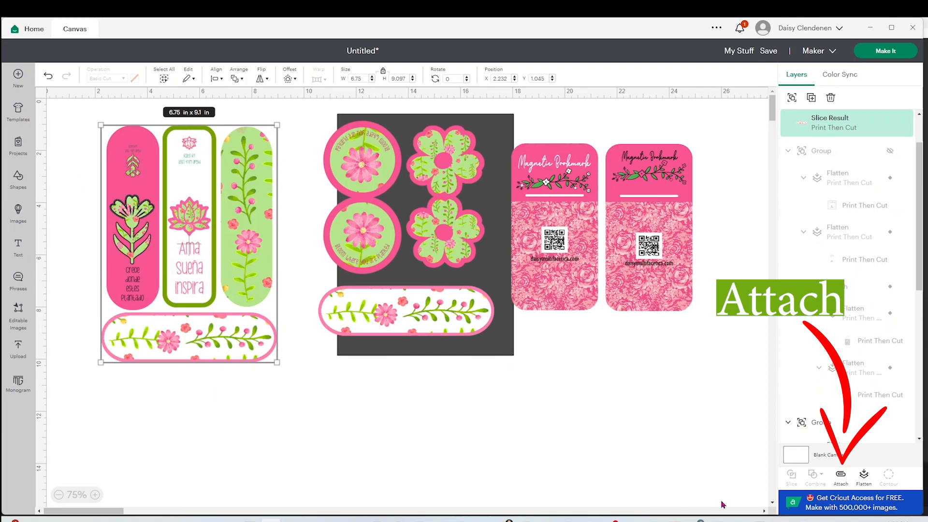
{"action": "left_click", "coordinate": [841, 485]}
Size-check the two packaging cards against the guide rectangle, delete it, and open the mat preview of the attached sets.
{"action": "left_click_drag", "start_coordinate": [486, 354], "coordinate": [637, 423]}
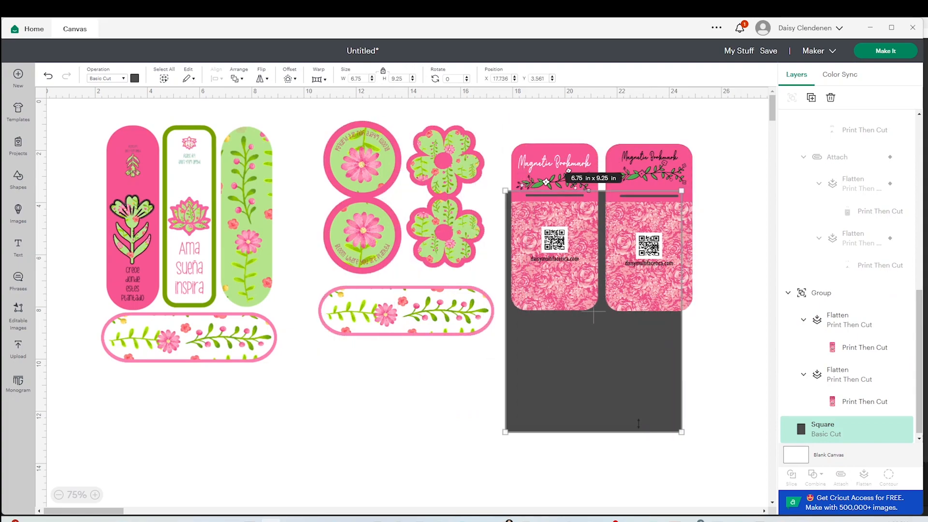
{"action": "key", "text": "Delete"}
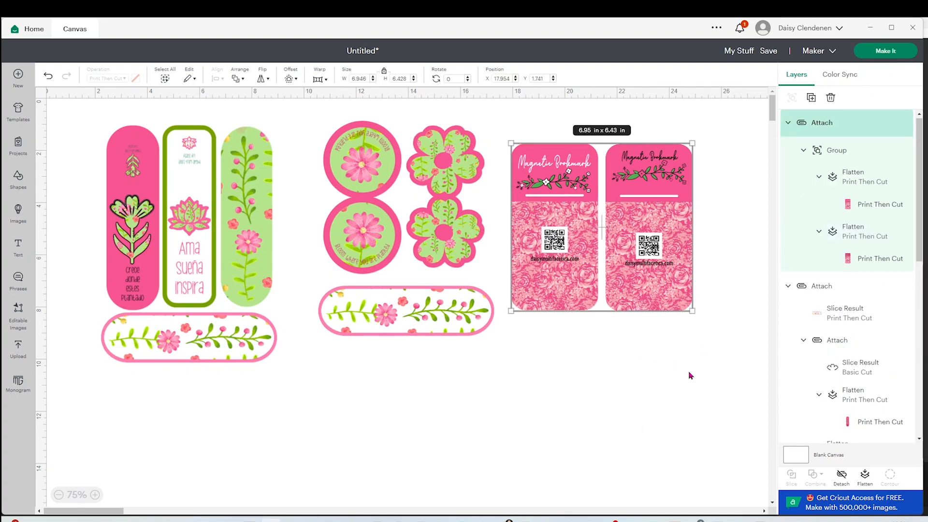
{"action": "left_click", "coordinate": [715, 336]}
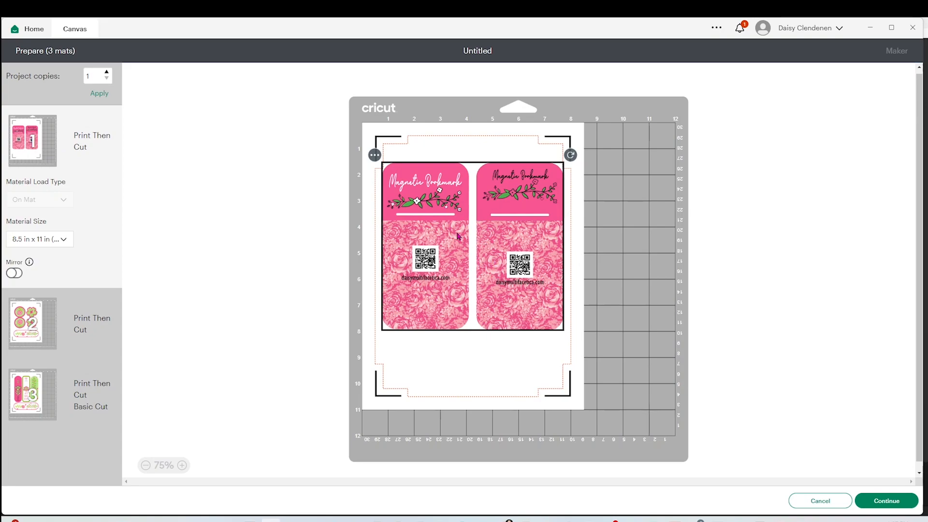
Review the three mats and continue to the Make stage with the circle and flower bookmark mat selected.
{"action": "left_click", "coordinate": [27, 324]}
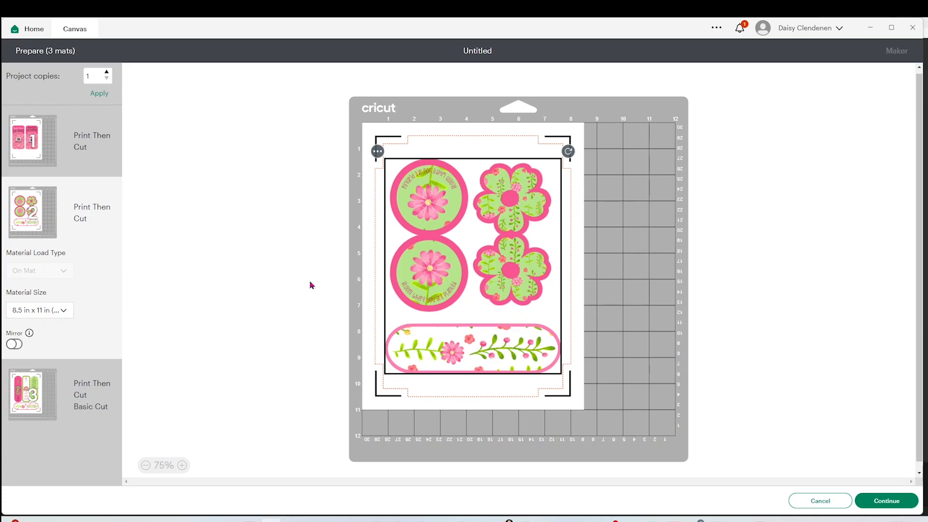
{"action": "left_click", "coordinate": [26, 393]}
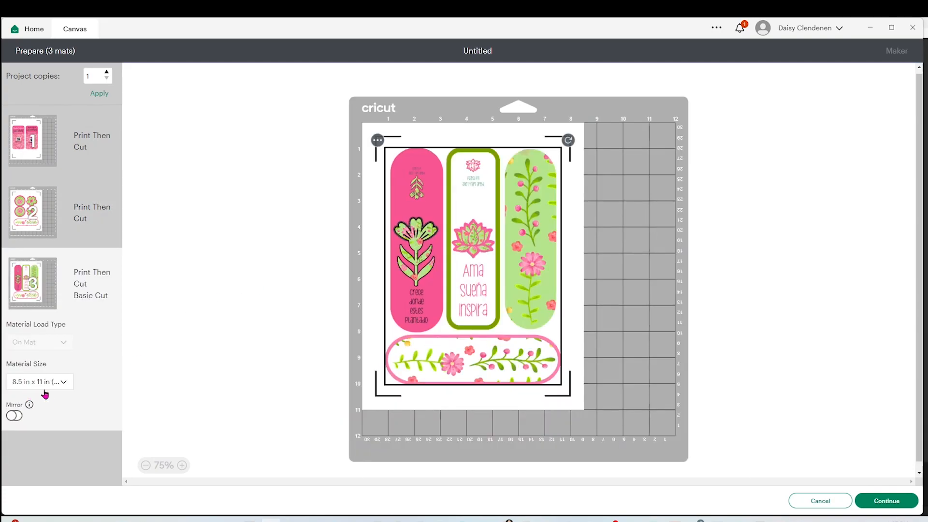
{"action": "left_click", "coordinate": [42, 213]}
{"action": "left_click", "coordinate": [888, 502]}
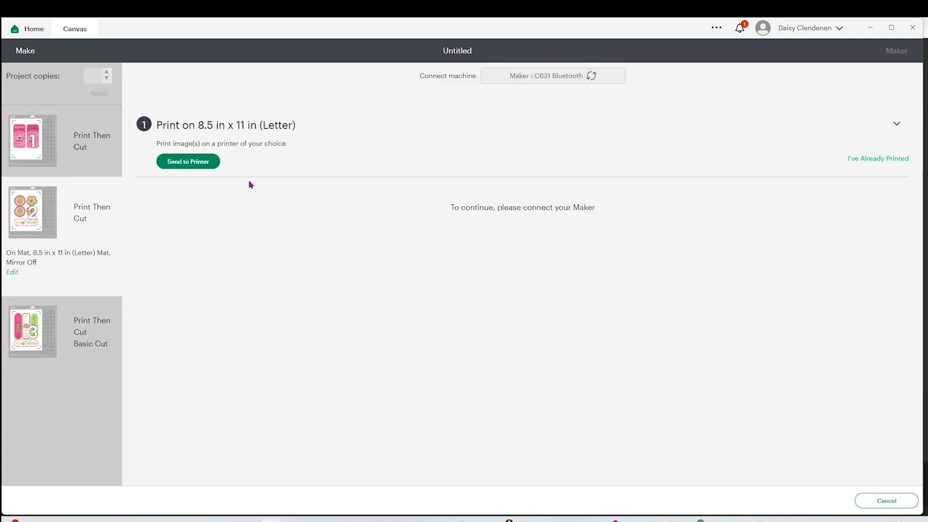
Send the circle and flower mat to the Canon G6000 series printer with the system dialog enabled.
{"action": "left_click", "coordinate": [197, 162]}
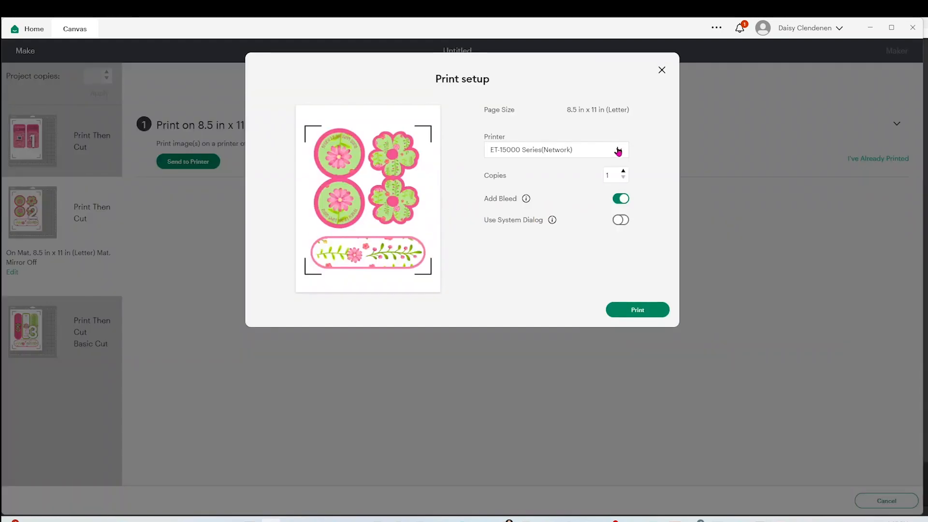
{"action": "left_click", "coordinate": [617, 149]}
{"action": "left_click", "coordinate": [562, 291]}
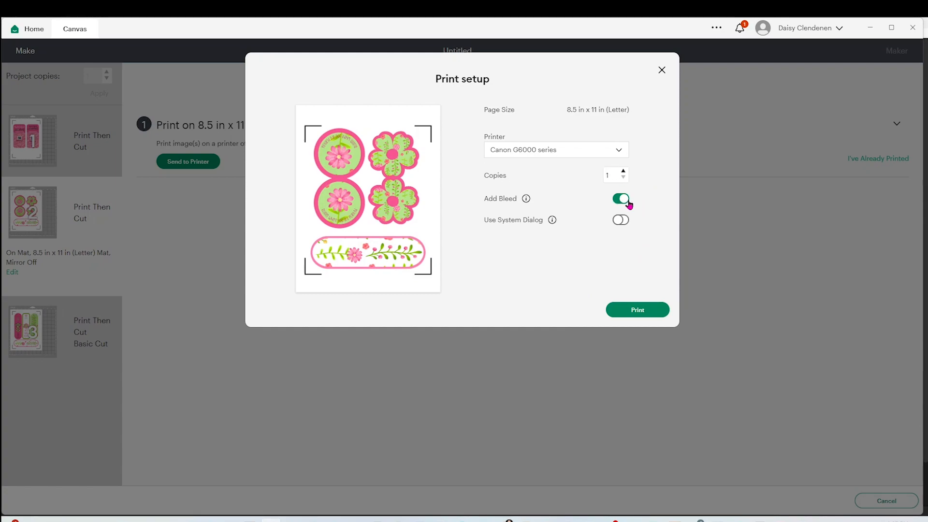
{"action": "left_click", "coordinate": [622, 221]}
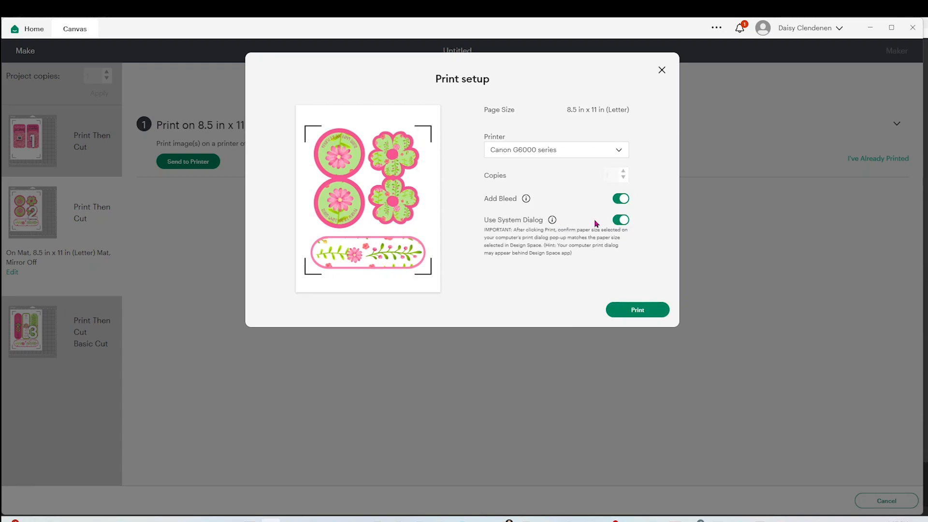
{"action": "left_click", "coordinate": [644, 311]}
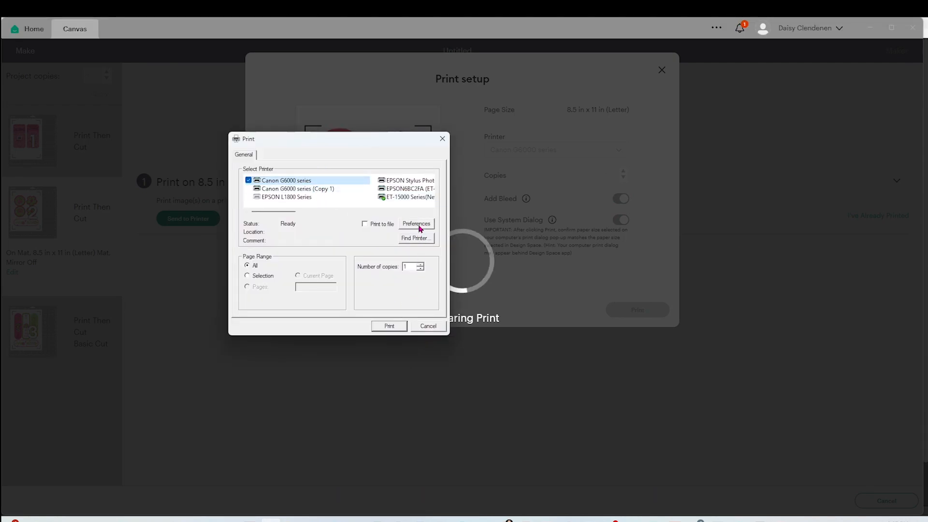
Choose Photo Paper Plus Glossy II as the media type in the printer preferences and accept the settings.
{"action": "left_click", "coordinate": [418, 225]}
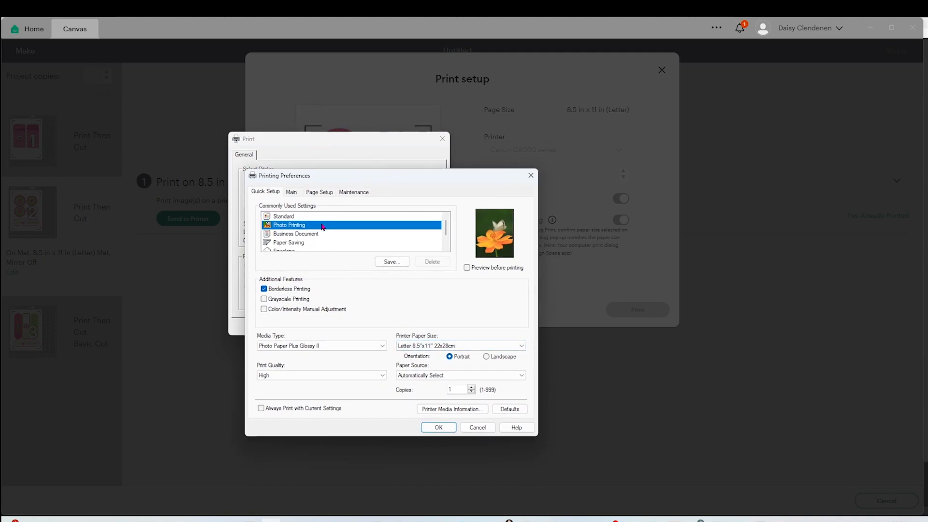
{"action": "left_click", "coordinate": [305, 345]}
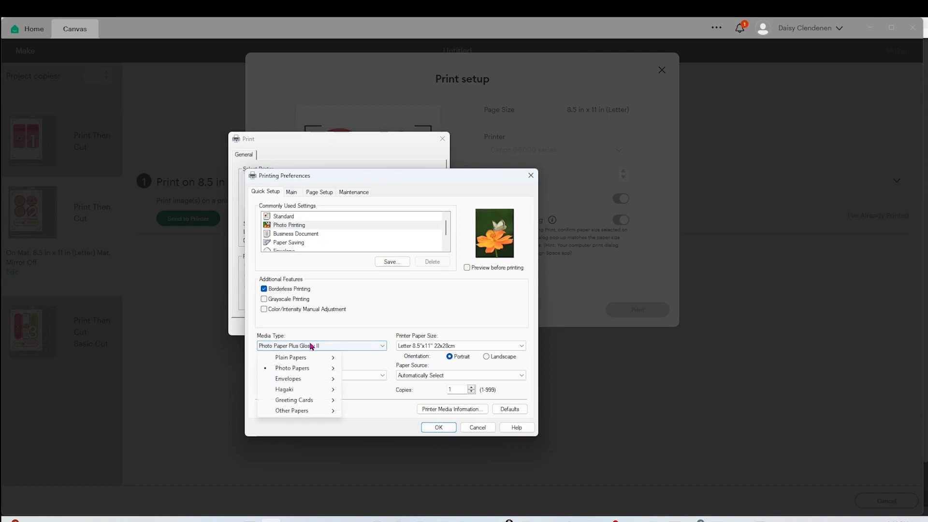
{"action": "mouse_move", "coordinate": [317, 374]}
{"action": "left_click", "coordinate": [368, 368]}
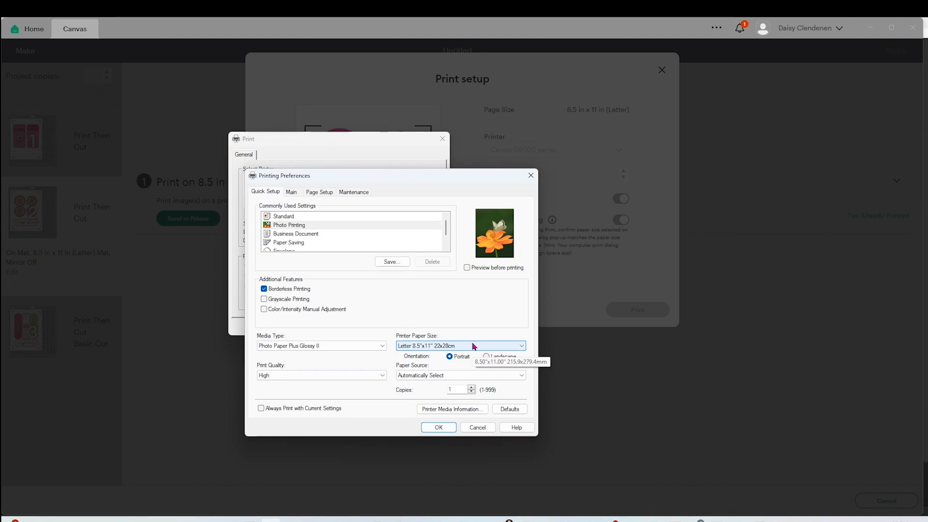
{"action": "left_click", "coordinate": [438, 427]}
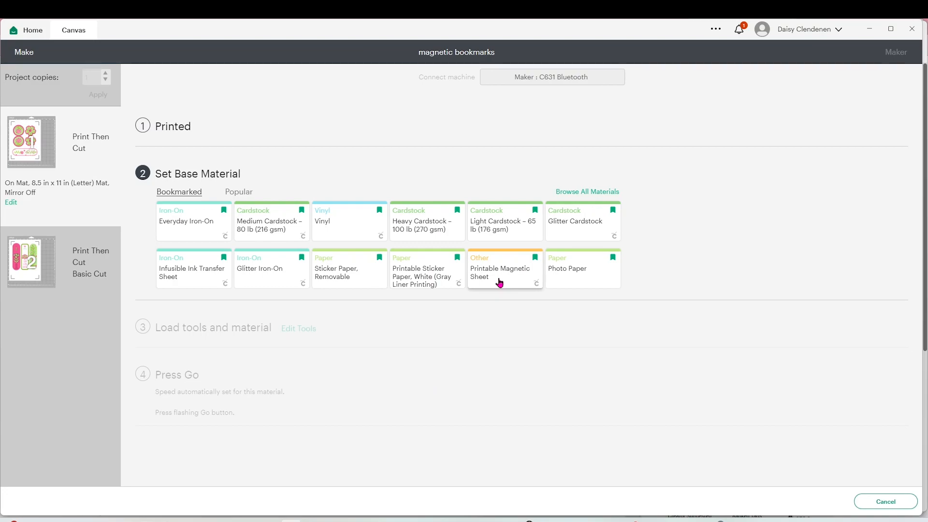
Search all compatible materials for "magnet", review the magnetic sheet options, and close the material list.
{"action": "left_click", "coordinate": [583, 194]}
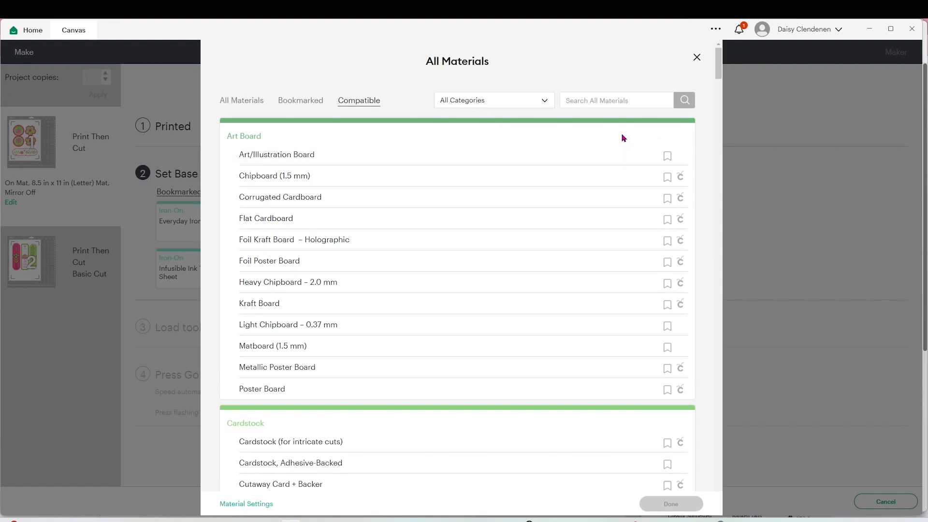
{"action": "left_click", "coordinate": [631, 98]}
{"action": "type", "text": "m"}
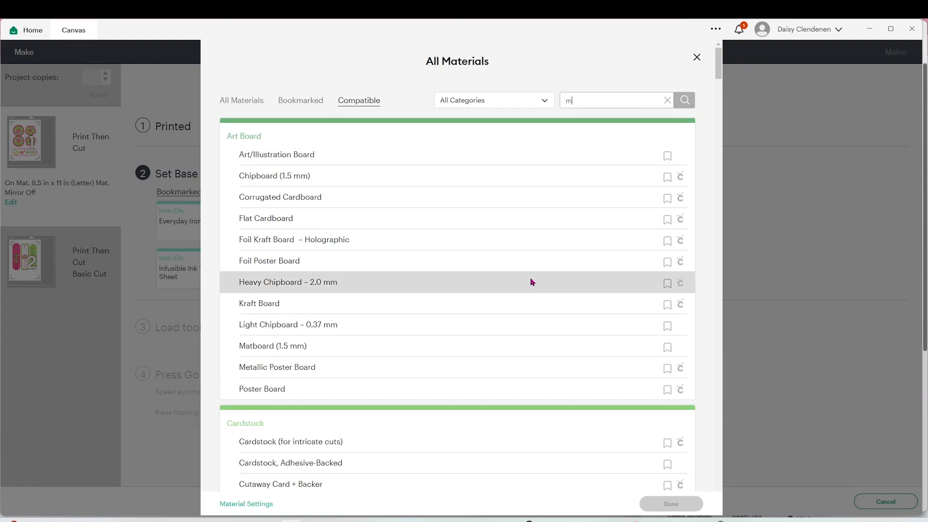
{"action": "type", "text": "agnet"}
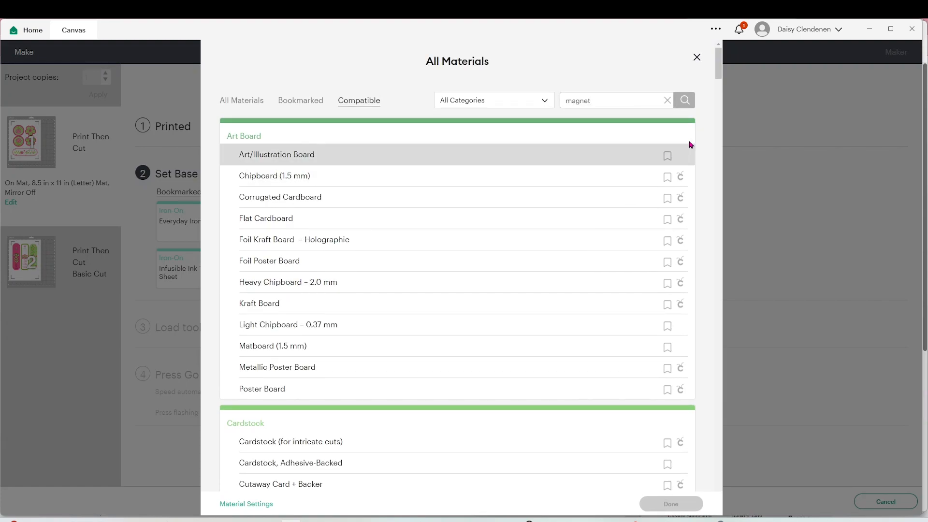
{"action": "left_click", "coordinate": [685, 107]}
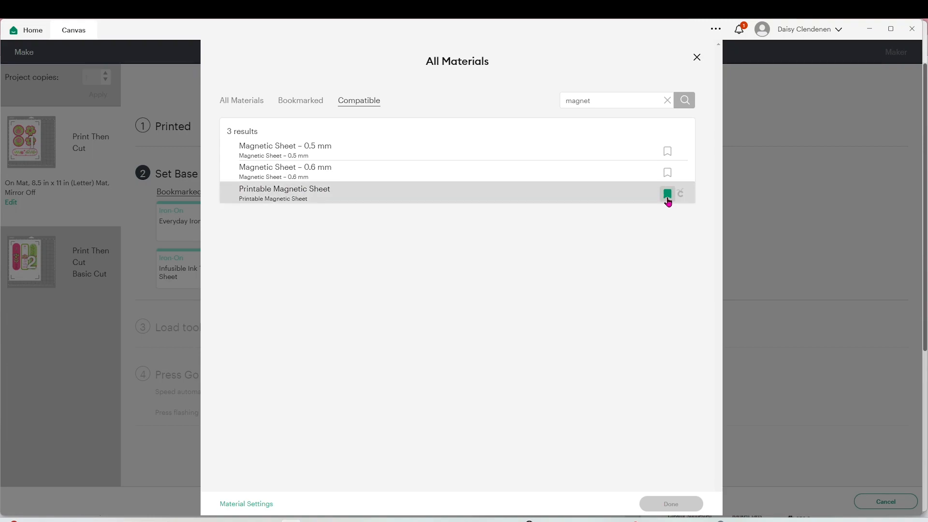
{"action": "left_click", "coordinate": [697, 58]}
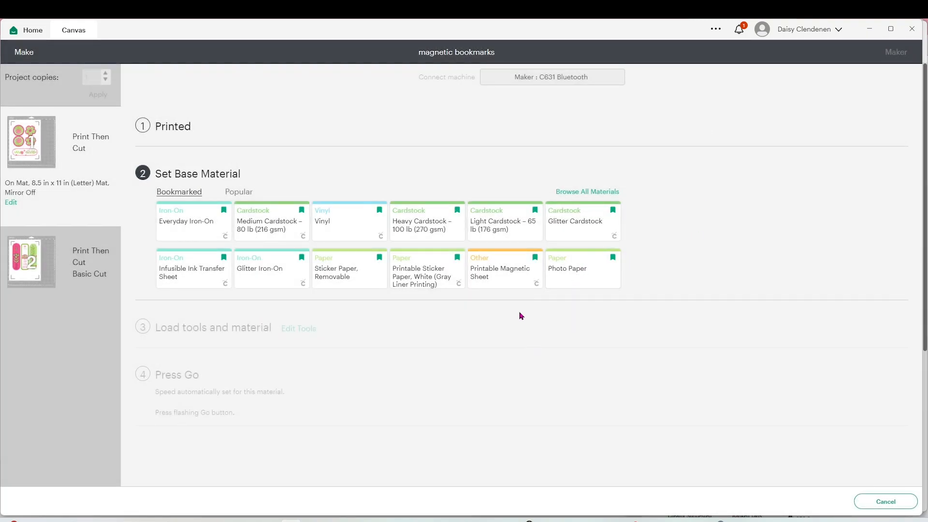
Set the base material to Printable Magnetic Sheet for the bookmark mat and Photo Paper for the packaging card mat.
{"action": "left_click", "coordinate": [504, 272]}
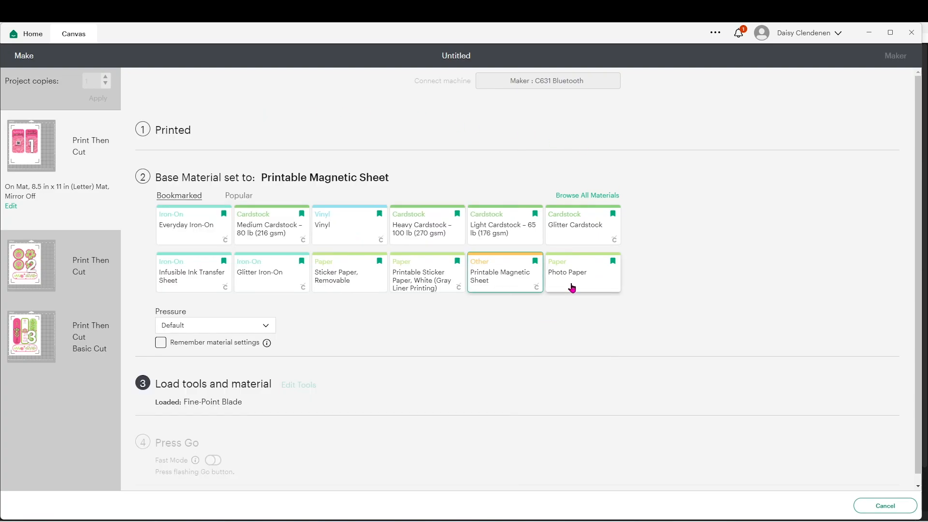
{"action": "left_click", "coordinate": [595, 280]}
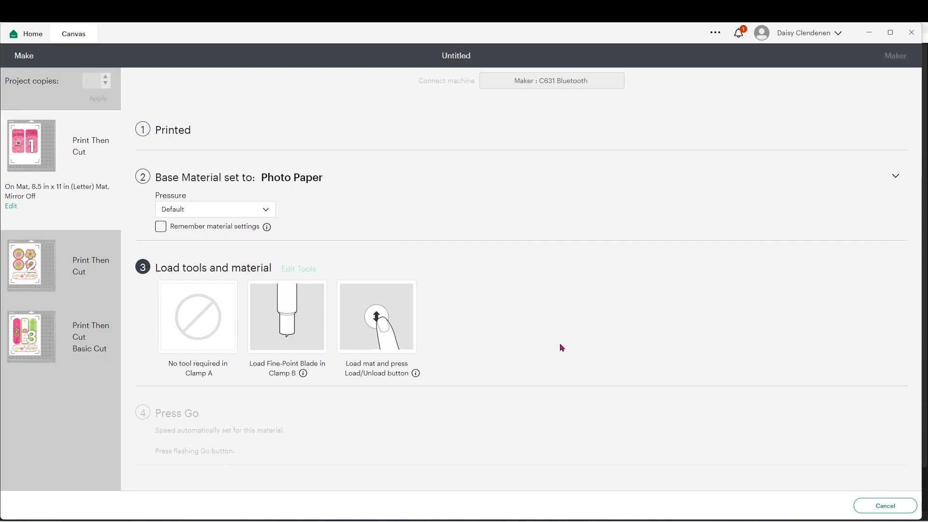